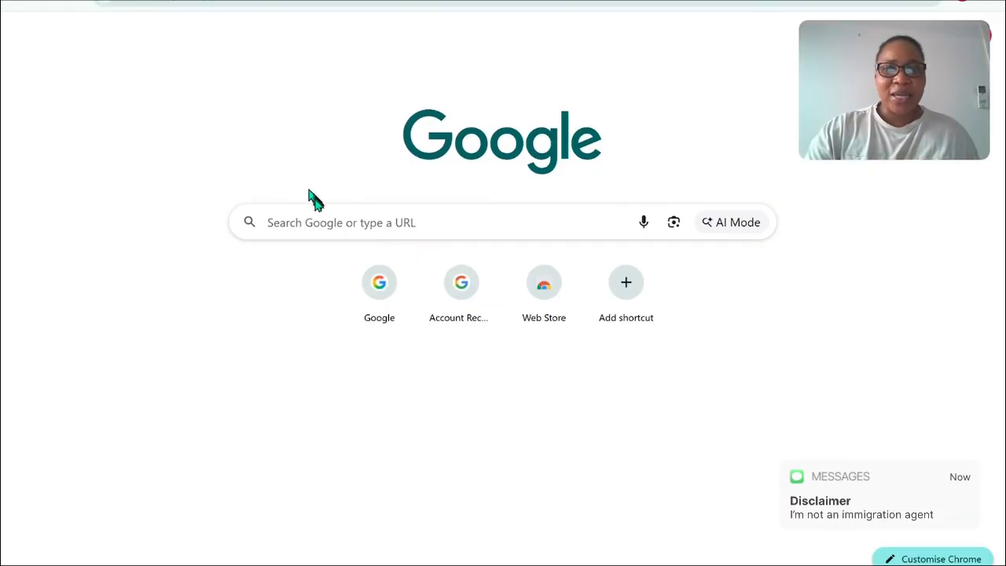
Step: Google 'expression of australia' and open the Home Affairs SkillSelect Expression of Interest result
{"action": "left_click", "coordinate": [315, 223]}
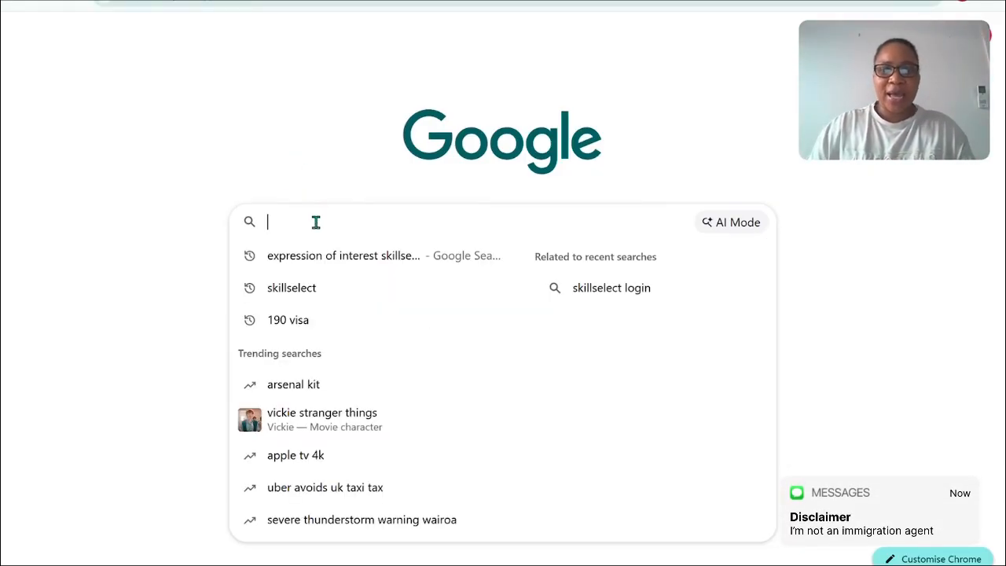
{"action": "type", "text": "eX"}
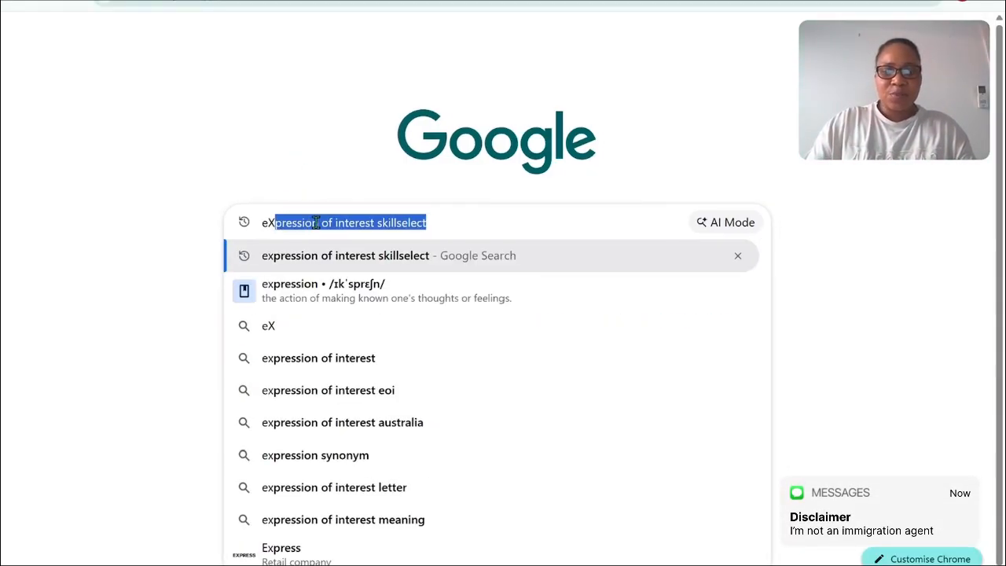
{"action": "type", "text": "PRESSIO"}
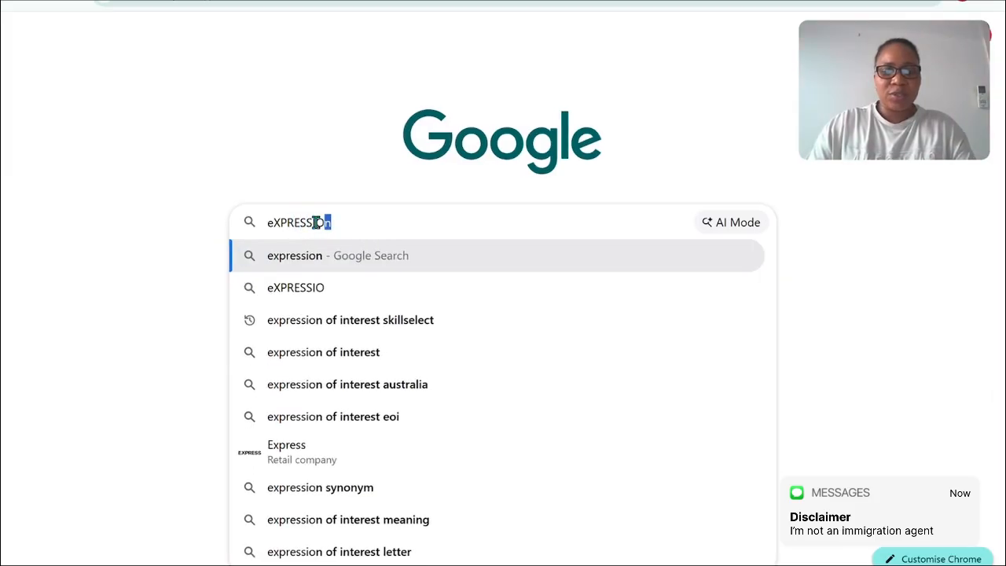
{"action": "type", "text": "N OF "}
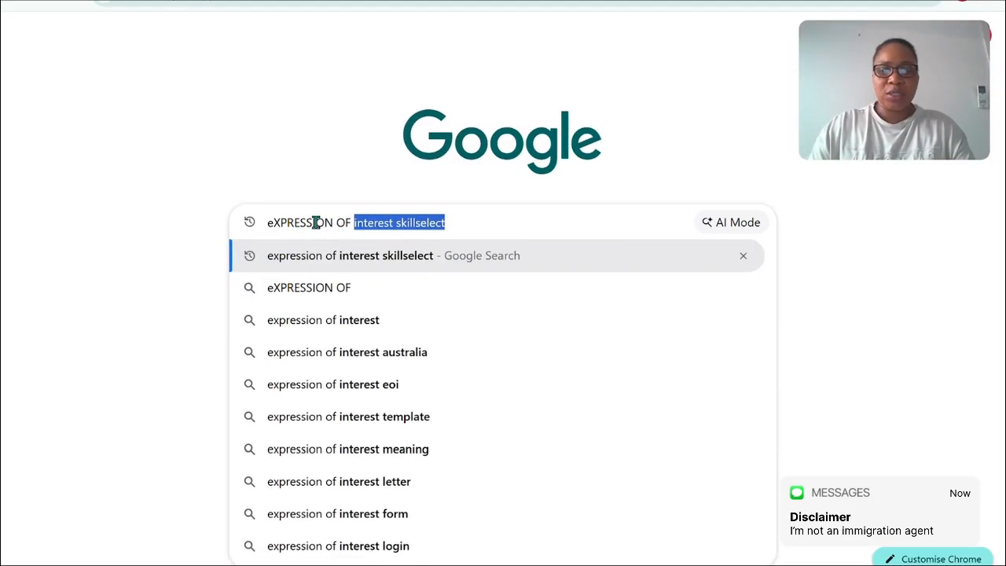
{"action": "type", "text": "Aust"}
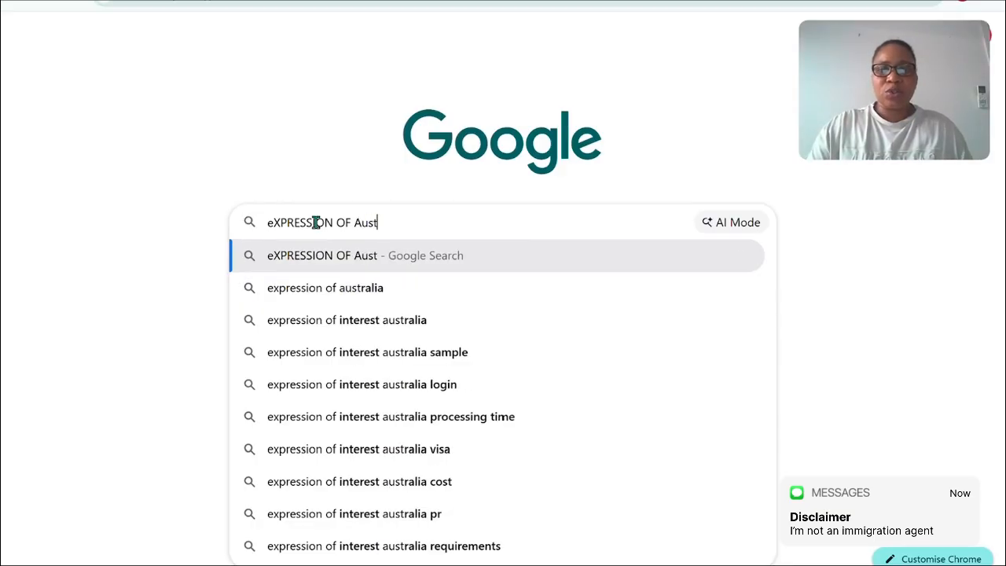
{"action": "left_click", "coordinate": [331, 301]}
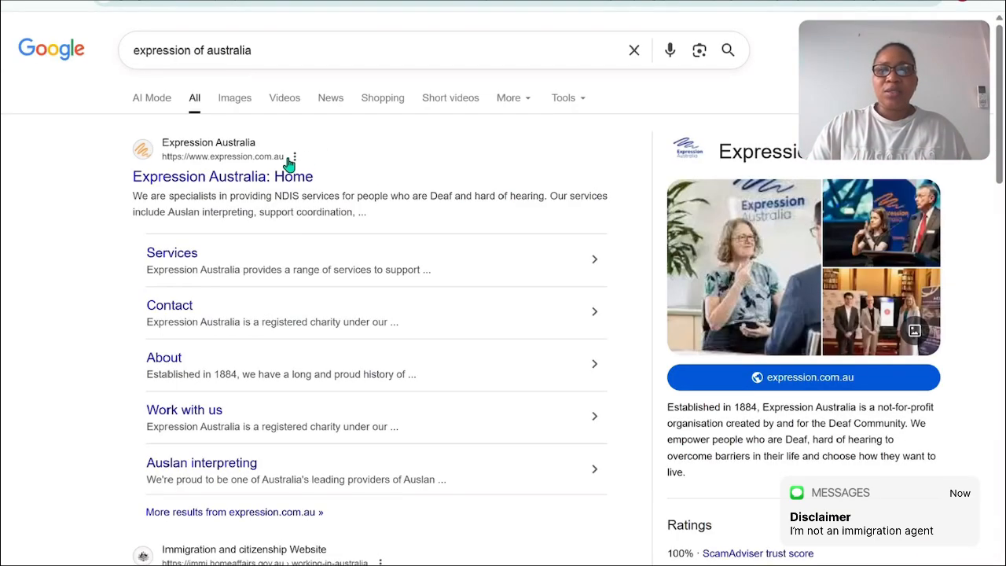
{"action": "scroll", "coordinate": [389, 214], "scroll_direction": "down", "scroll_amount": 3}
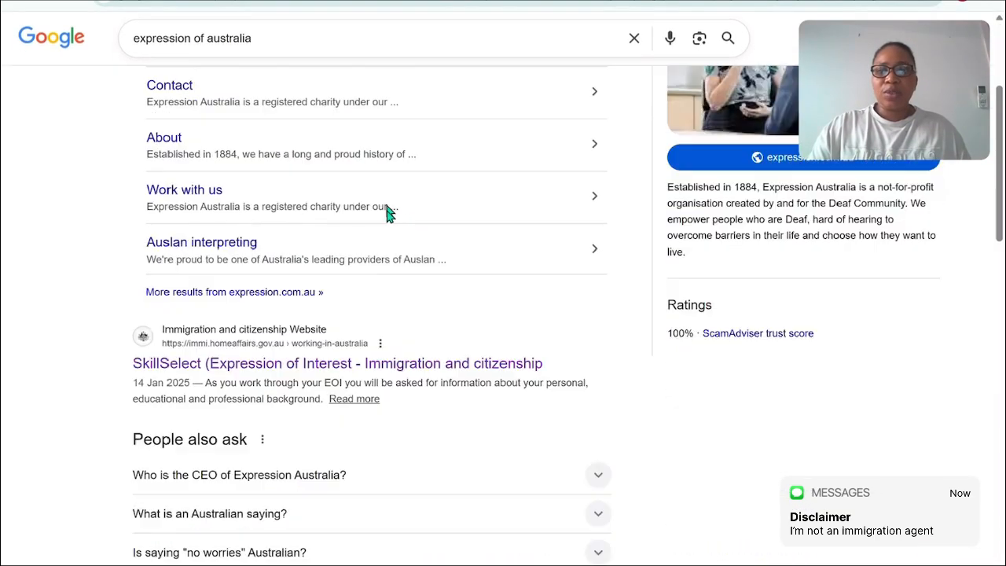
{"action": "left_click", "coordinate": [237, 375]}
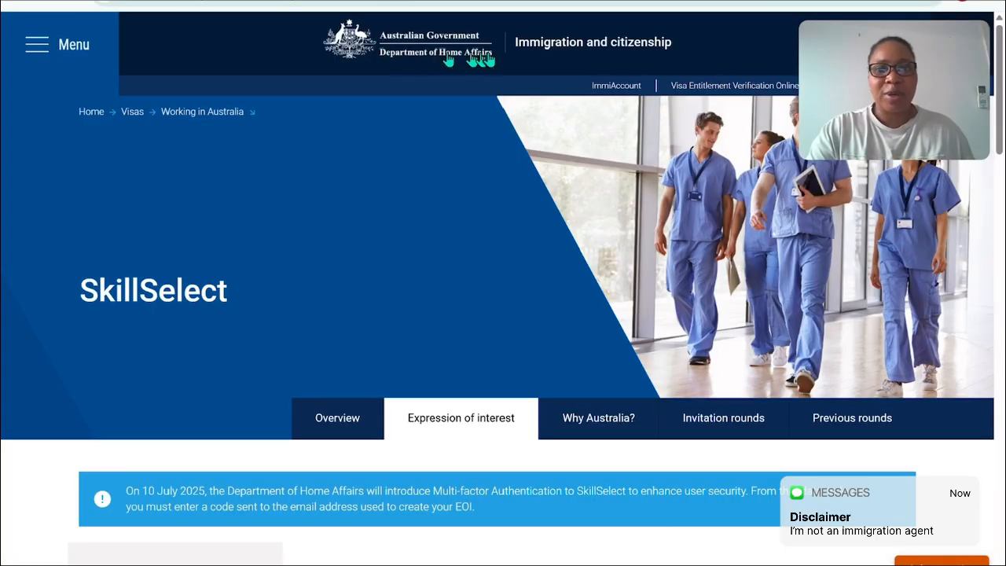
Step: Start a new EOI, agree to the terms and continue to the personal details form
{"action": "scroll", "coordinate": [467, 126], "scroll_direction": "down", "scroll_amount": 3}
{"action": "scroll", "coordinate": [433, 267], "scroll_direction": "down", "scroll_amount": 10}
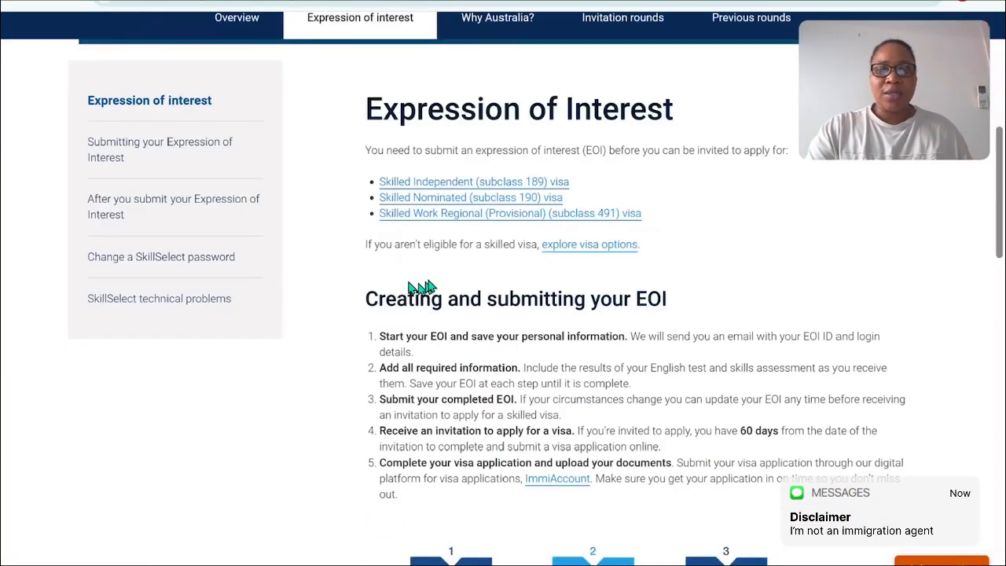
{"action": "scroll", "coordinate": [438, 291], "scroll_direction": "down", "scroll_amount": 4}
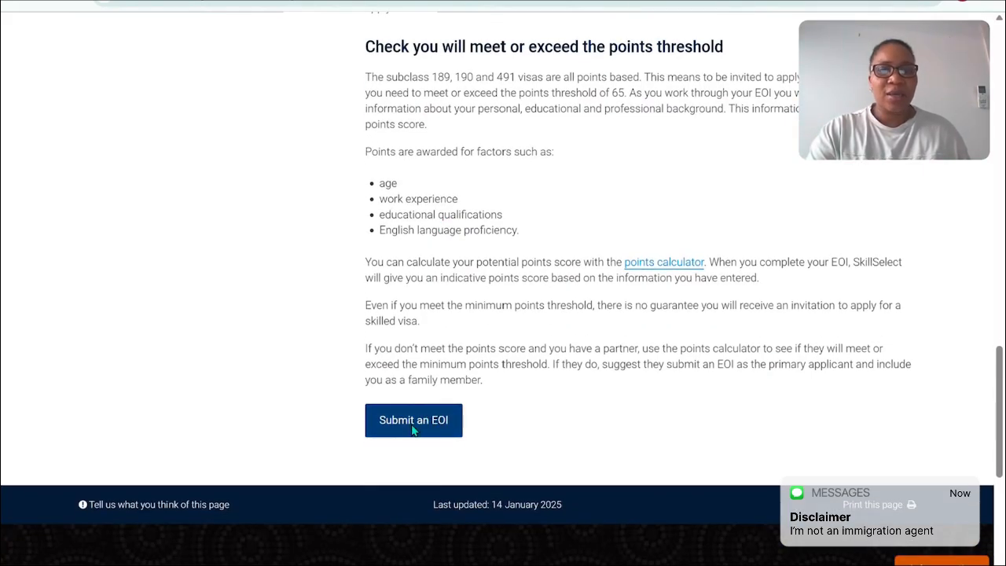
{"action": "left_click", "coordinate": [405, 422]}
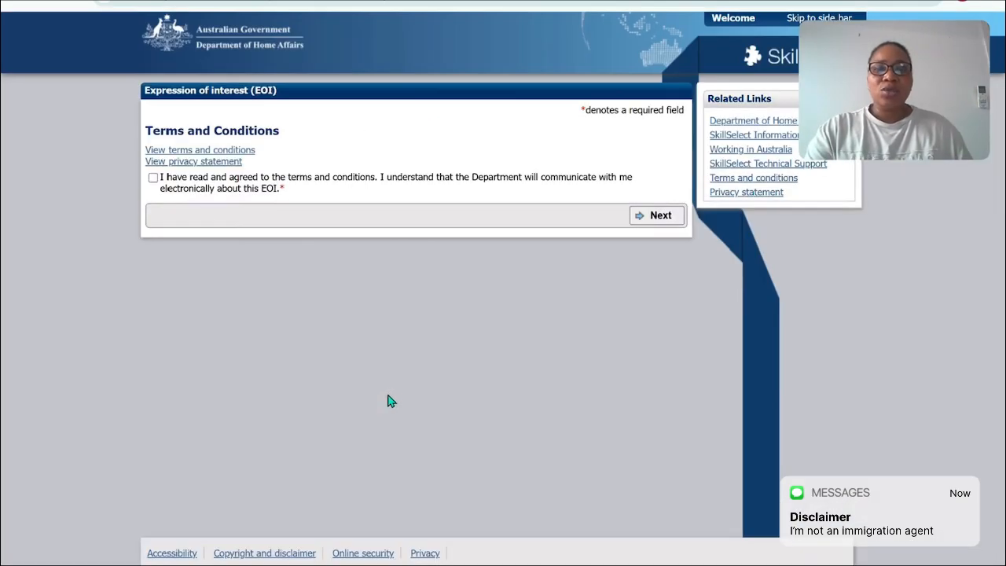
{"action": "left_click", "coordinate": [152, 177]}
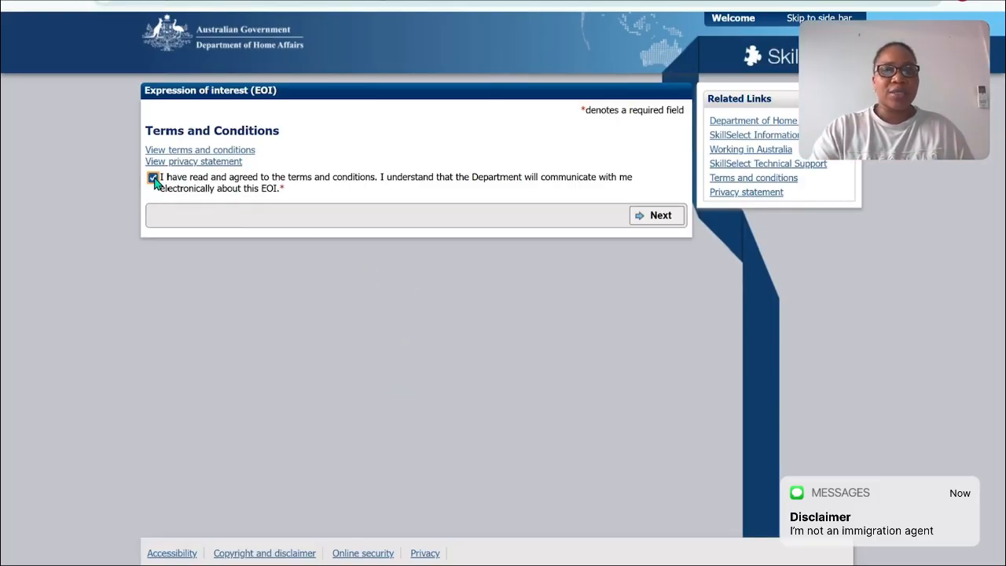
{"action": "left_click", "coordinate": [657, 217]}
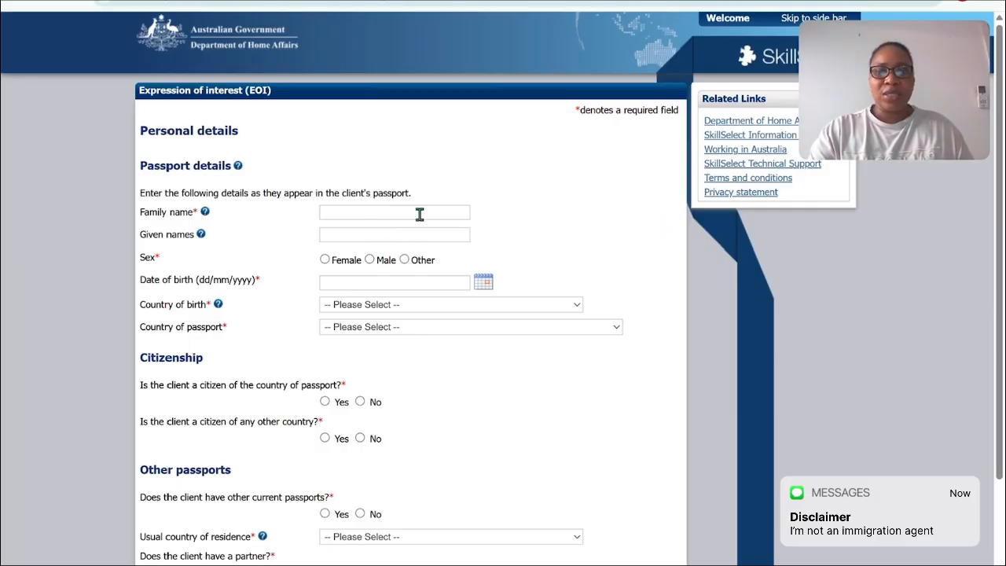
Step: Return to the SkillSelect overview and open the Login page for an existing EOI
{"action": "scroll", "coordinate": [420, 214], "scroll_direction": "down", "scroll_amount": 3}
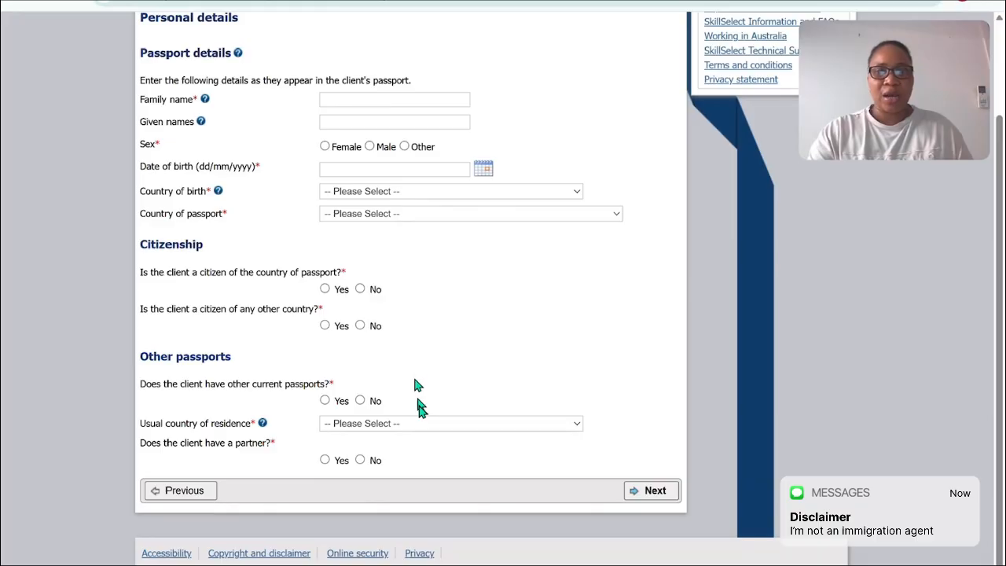
{"action": "scroll", "coordinate": [423, 301], "scroll_direction": "up", "scroll_amount": 3}
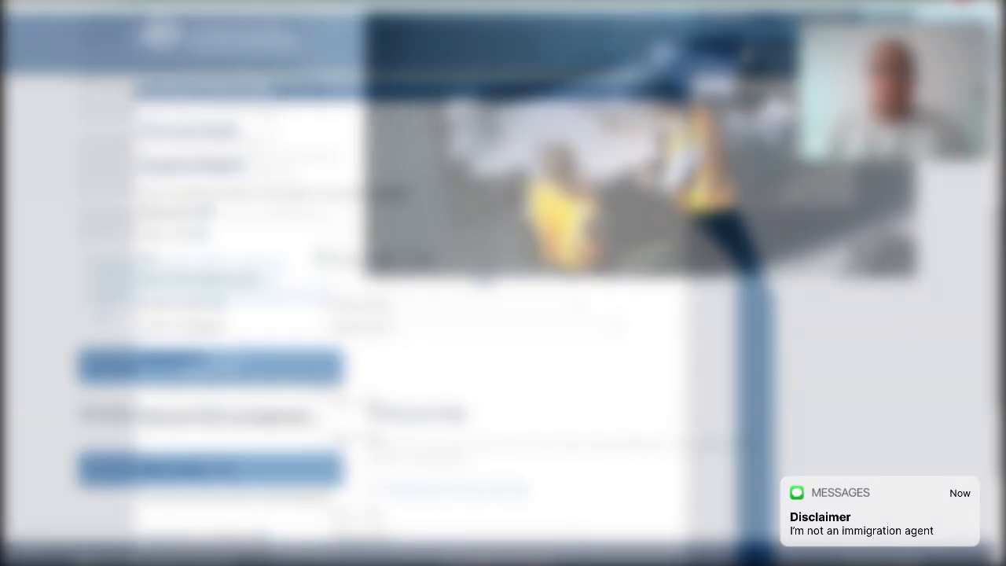
{"action": "scroll", "coordinate": [320, 256], "scroll_direction": "up", "scroll_amount": 5}
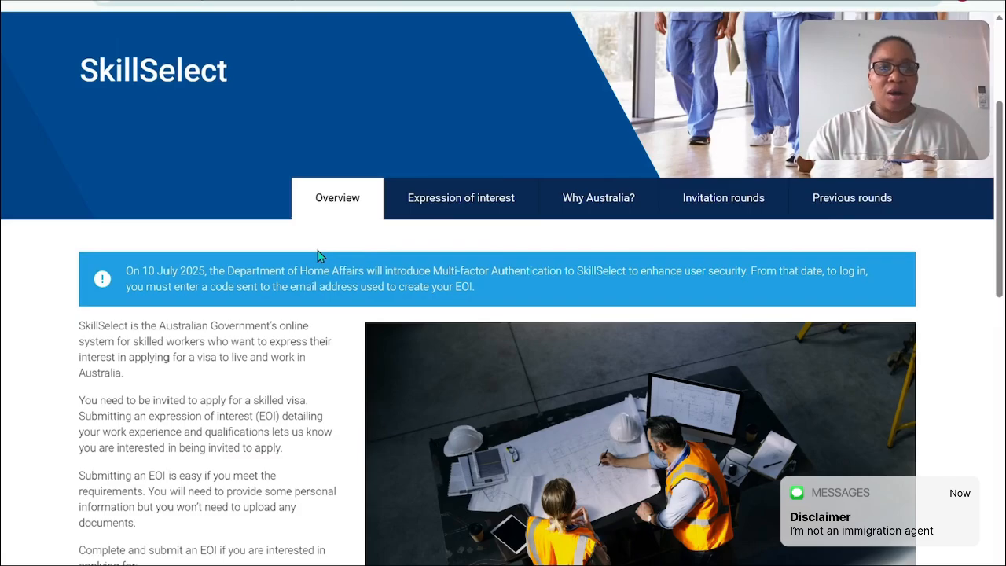
{"action": "scroll", "coordinate": [136, 105], "scroll_direction": "down", "scroll_amount": 5}
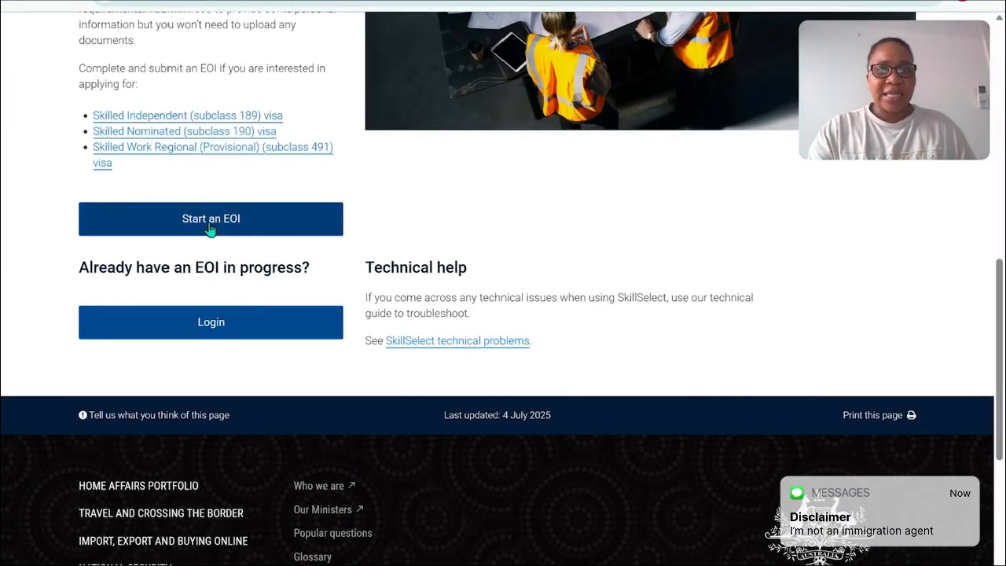
{"action": "left_click", "coordinate": [236, 334]}
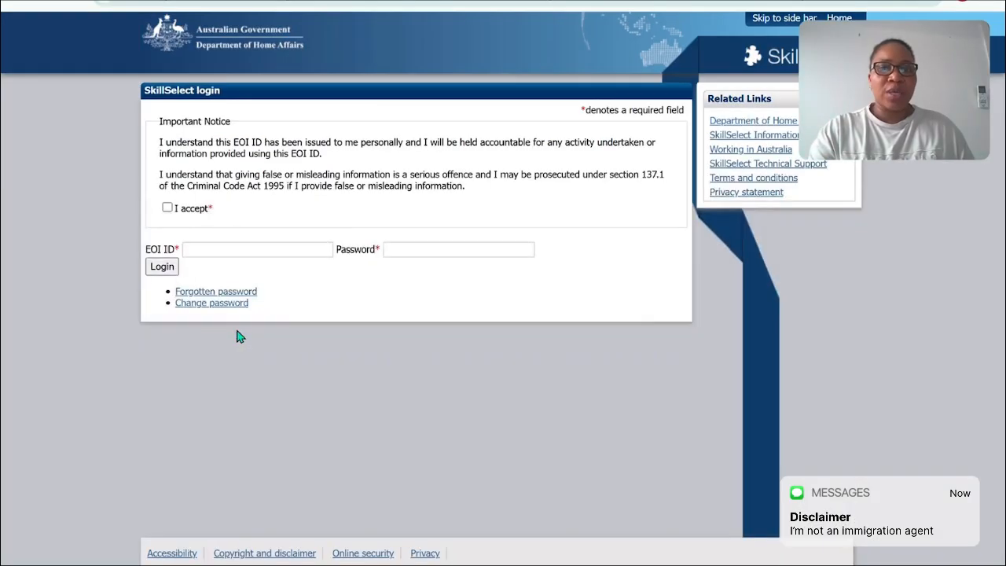
Step: Paste the EOI ID and autofill the saved password, confirming with the Windows PIN
{"action": "left_click", "coordinate": [207, 252]}
{"action": "right_click", "coordinate": [209, 255]}
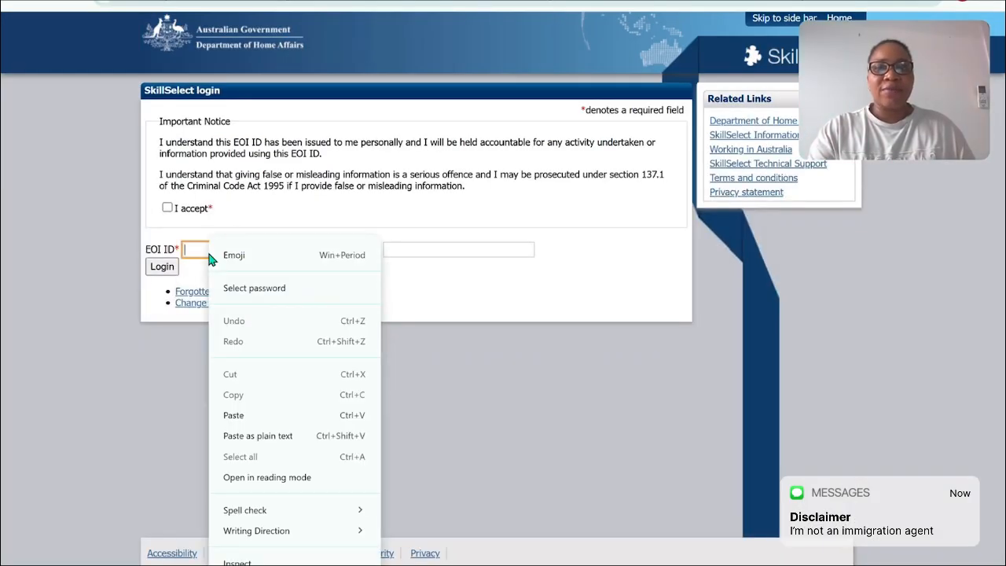
{"action": "left_click", "coordinate": [258, 414]}
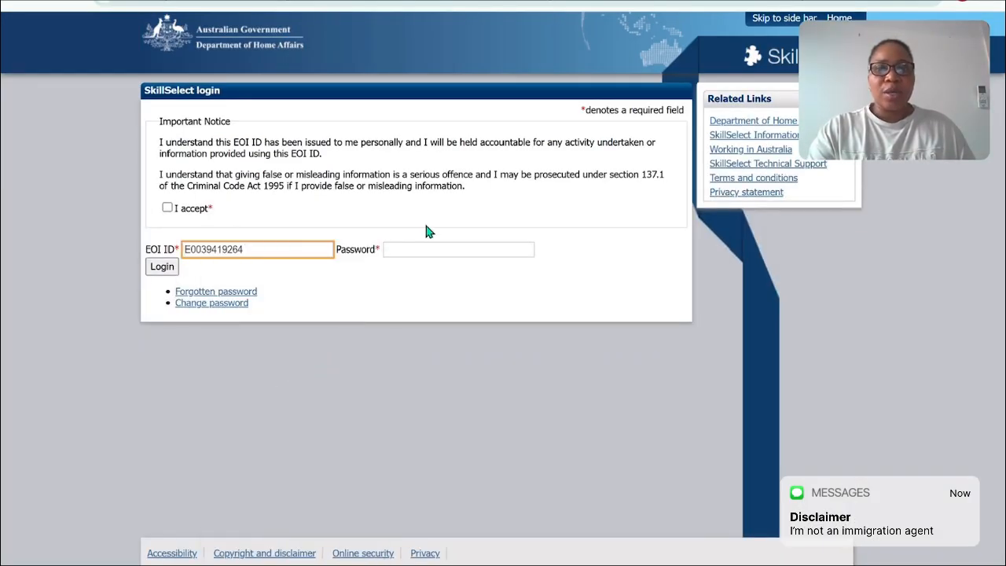
{"action": "left_click", "coordinate": [424, 246]}
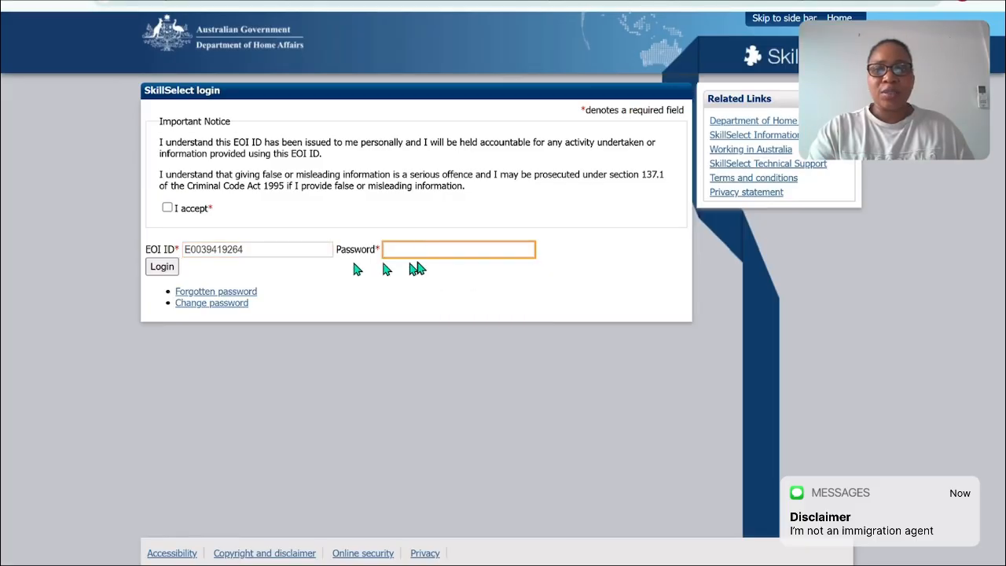
{"action": "left_click", "coordinate": [414, 271]}
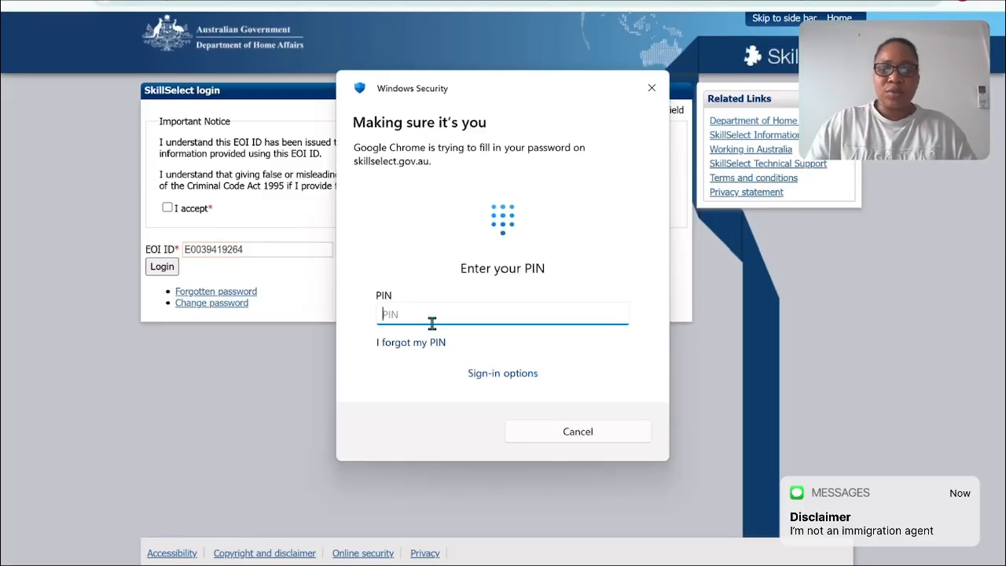
{"action": "type", "text": "0"}
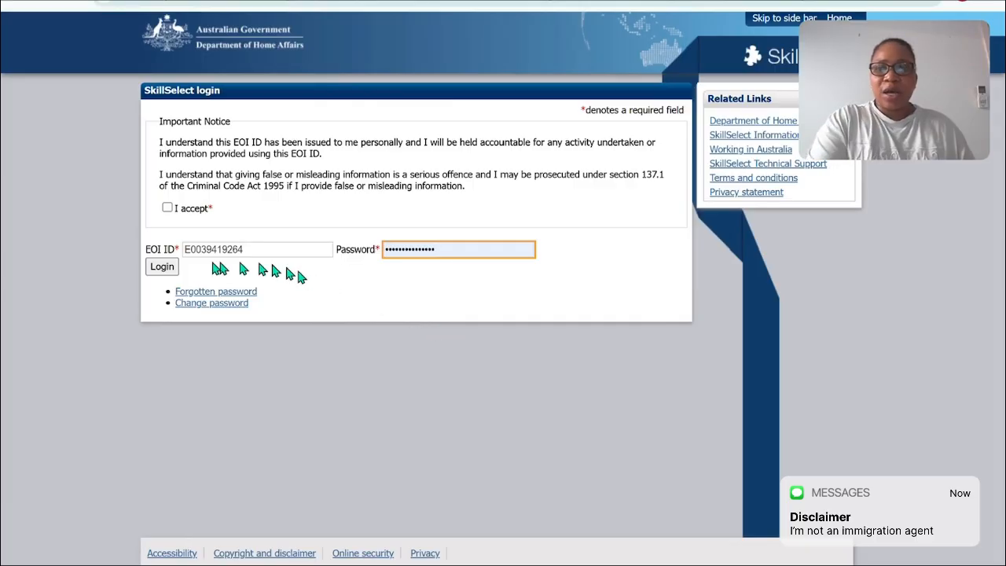
Step: Accept the important notice, log in, save the password and enter the emailed authentication code
{"action": "left_click", "coordinate": [167, 207]}
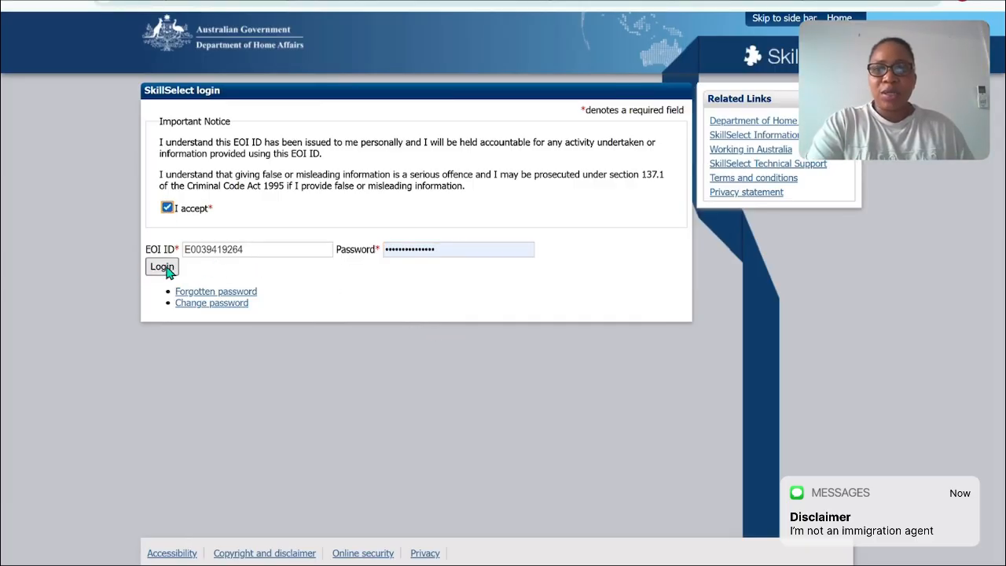
{"action": "left_click", "coordinate": [163, 267]}
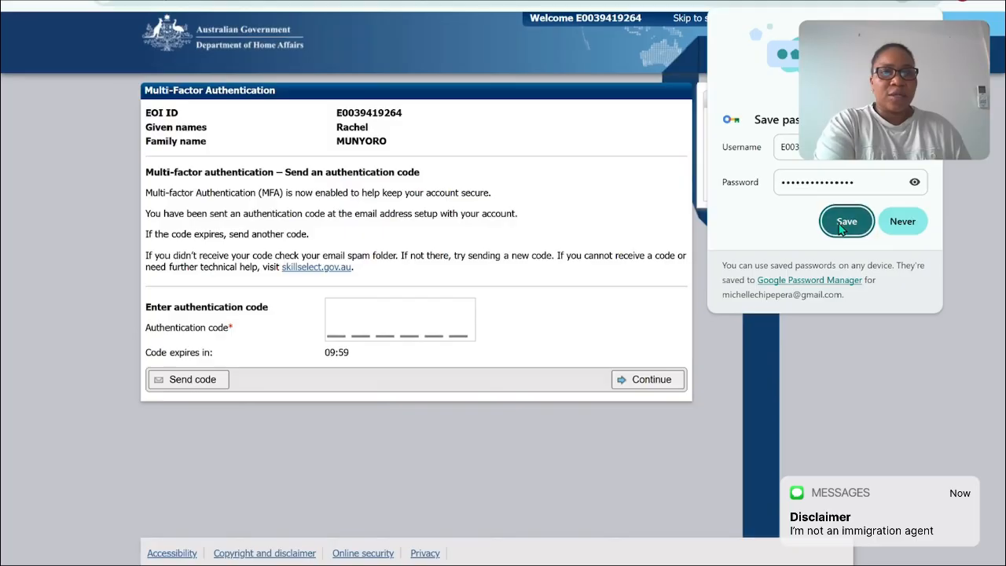
{"action": "left_click", "coordinate": [846, 223]}
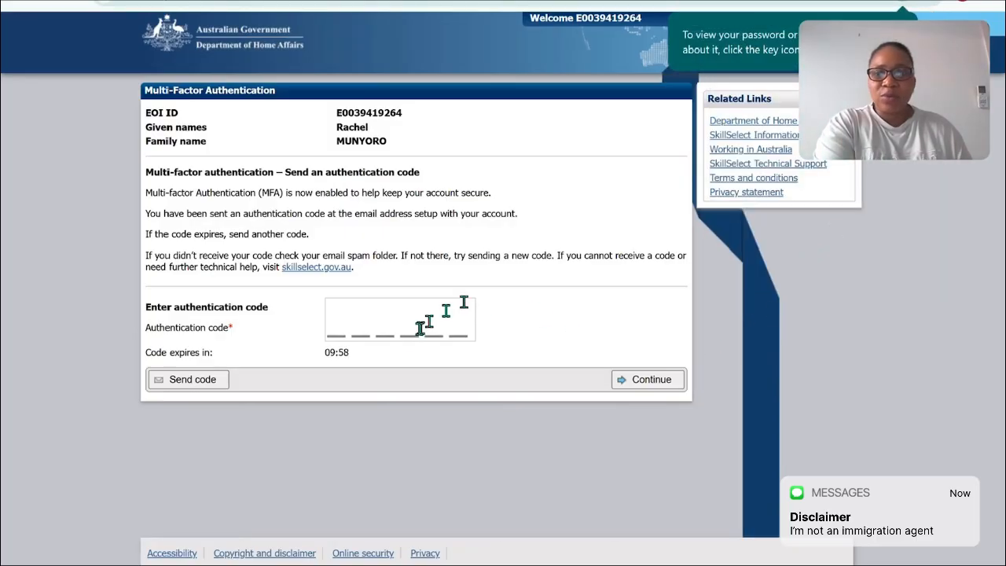
{"action": "left_click", "coordinate": [350, 328]}
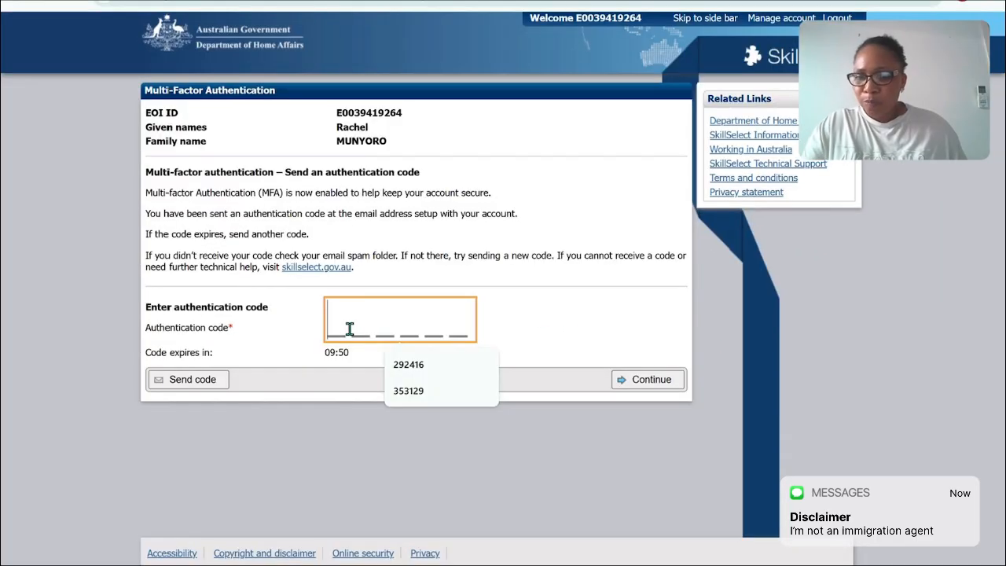
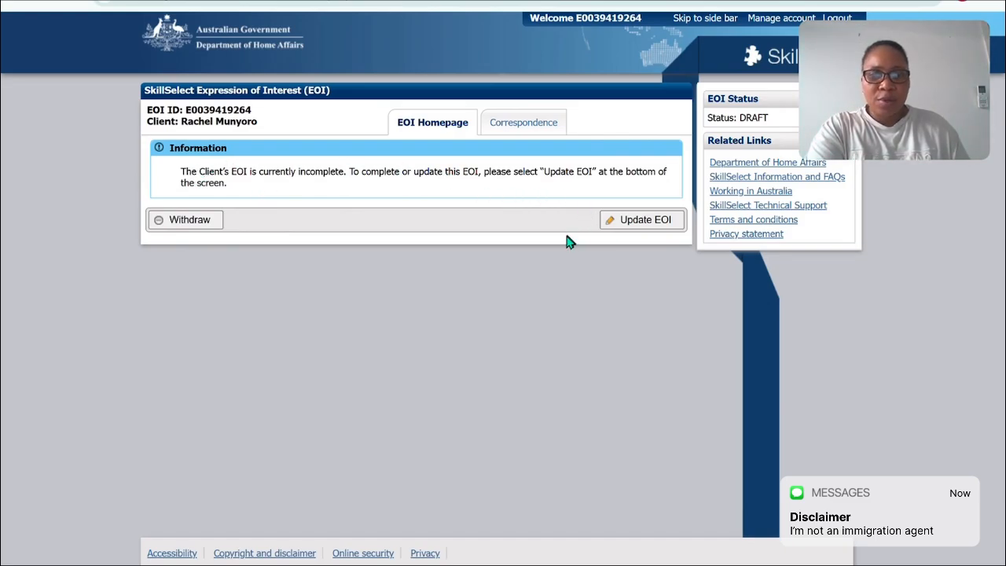
Step: Open the draft EOI for updating and proceed to the Confirm provided information step
{"action": "left_click", "coordinate": [641, 224]}
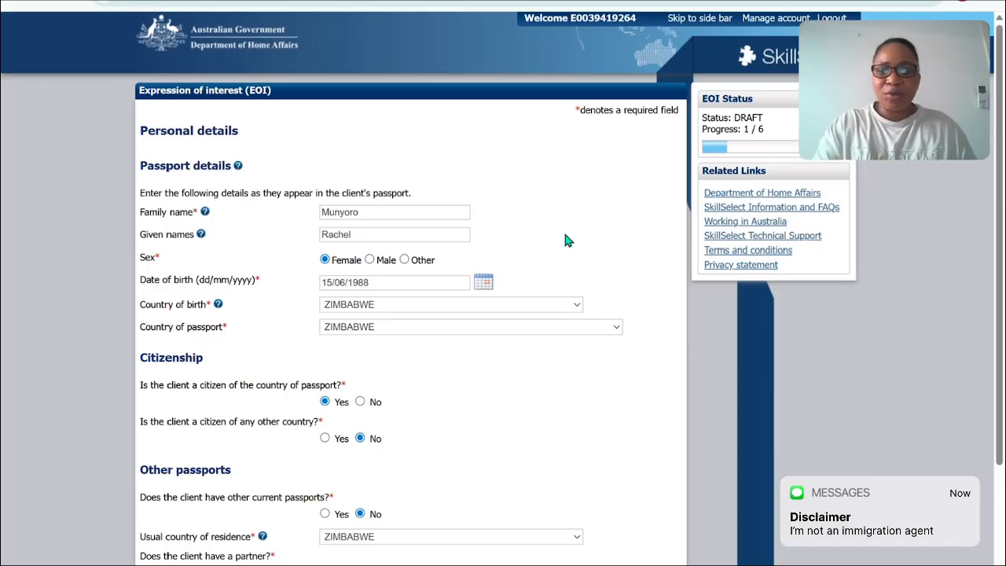
{"action": "scroll", "coordinate": [568, 239], "scroll_direction": "down", "scroll_amount": 3}
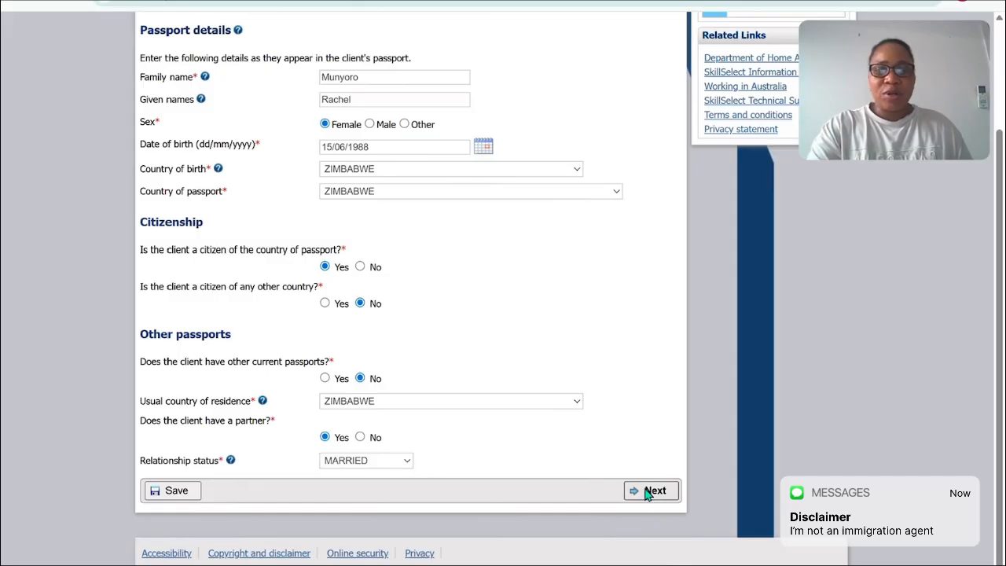
{"action": "left_click", "coordinate": [646, 492]}
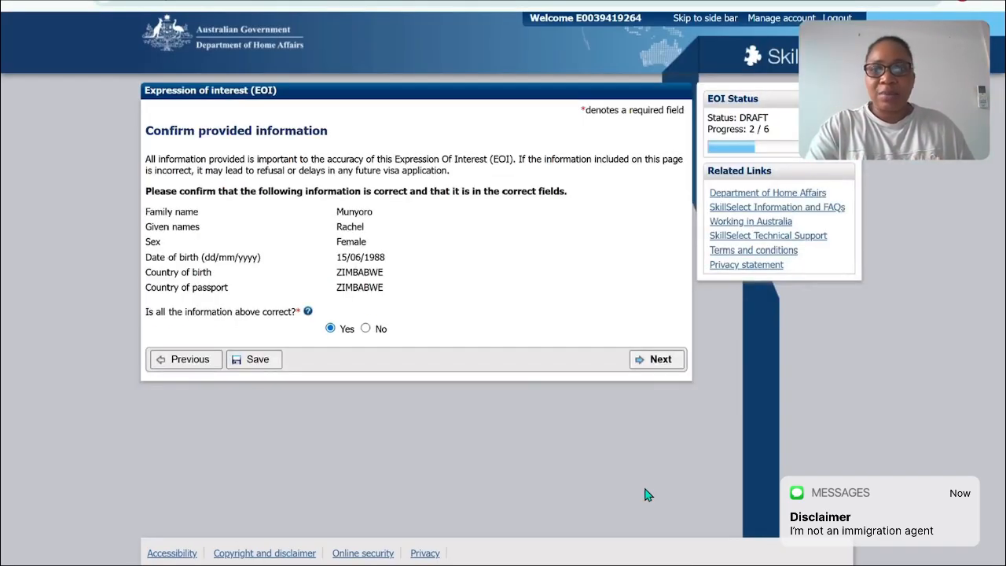
Step: Choose Subclass 491 State and Territory Nominated as the visa type and proceed to Family members
{"action": "left_click", "coordinate": [645, 361]}
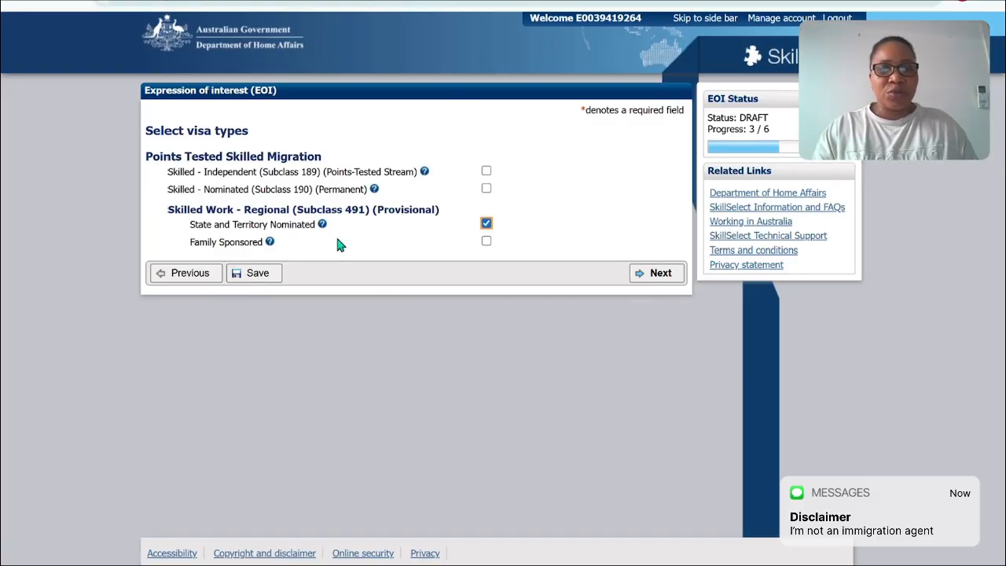
{"action": "left_click", "coordinate": [642, 279]}
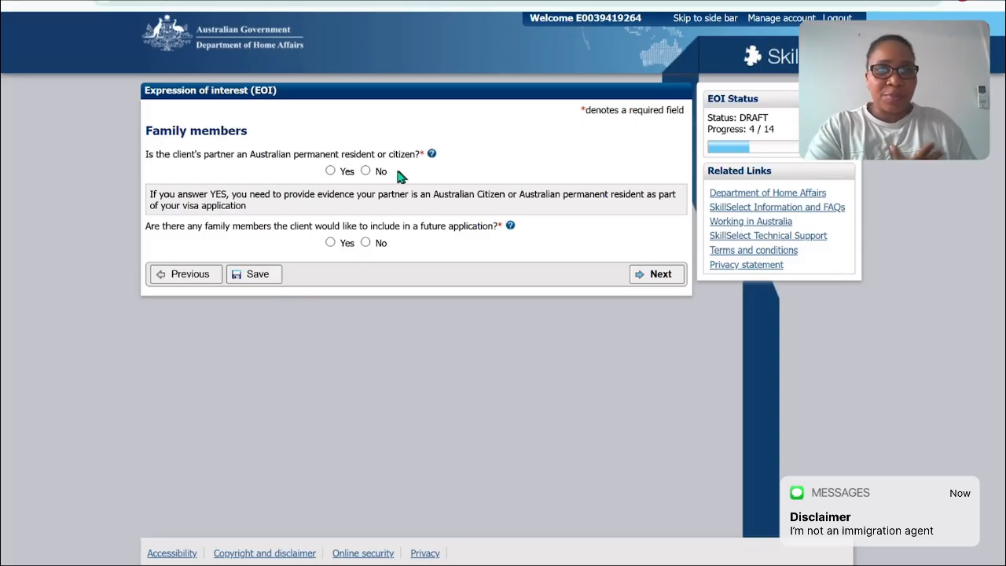
Step: Answer No to partner being Australian, Yes to partner accompanying, No to other family members
{"action": "left_click", "coordinate": [366, 171]}
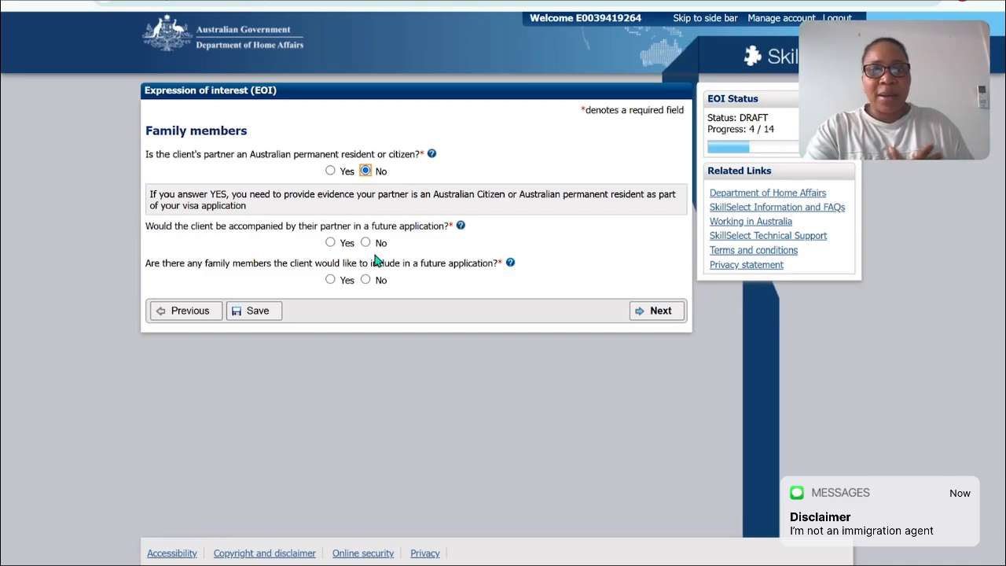
{"action": "left_click", "coordinate": [330, 244]}
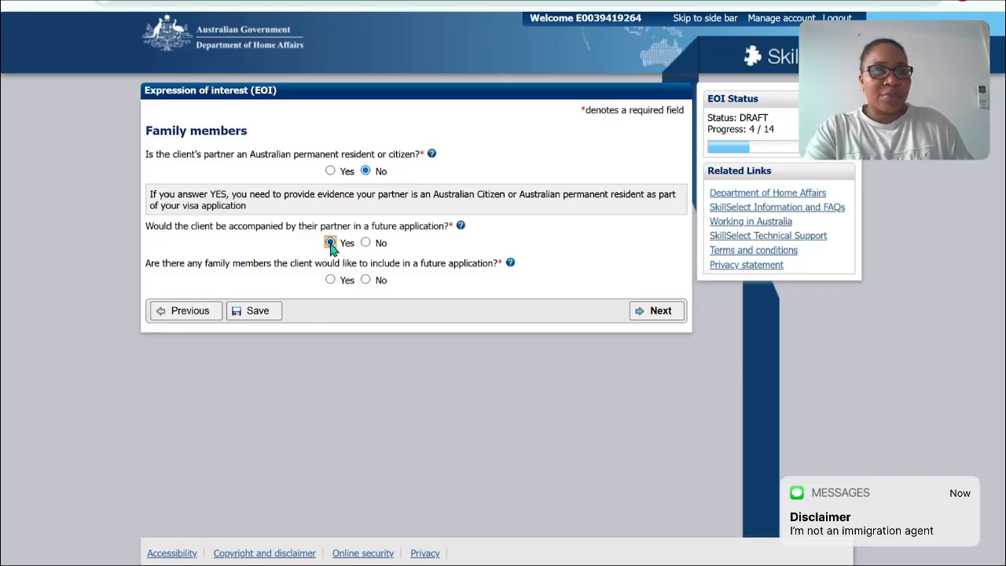
{"action": "left_click", "coordinate": [365, 283]}
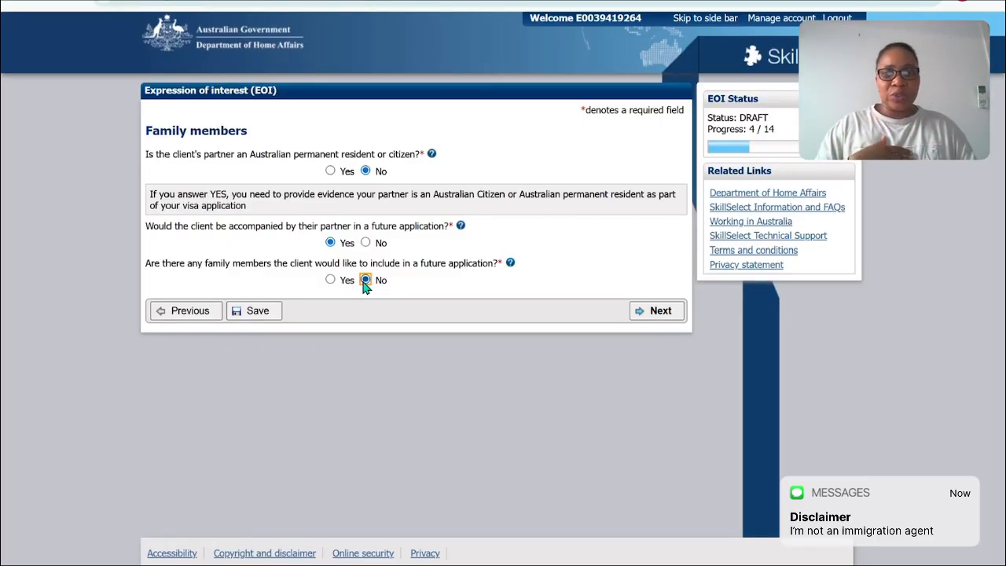
{"action": "left_click", "coordinate": [634, 312]}
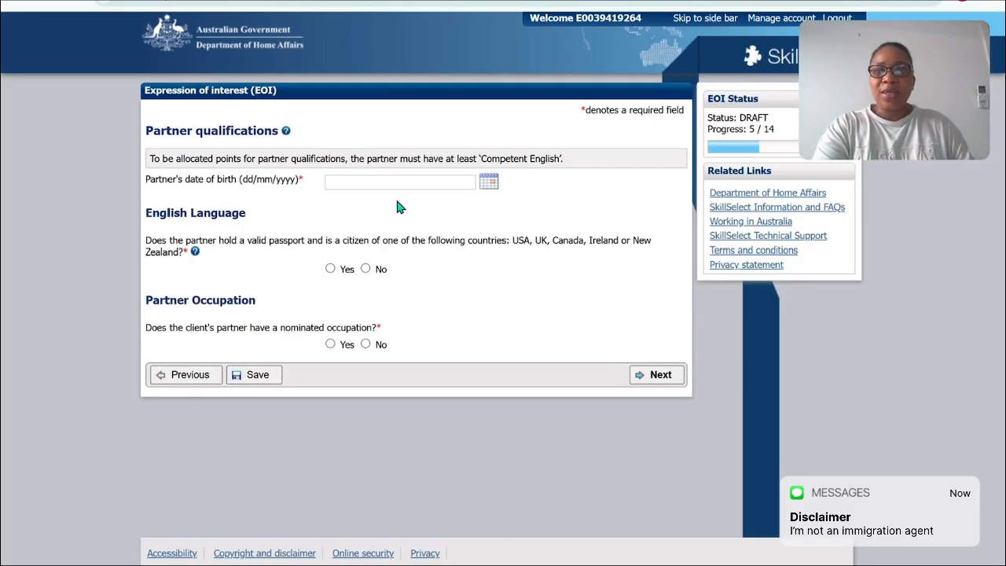
Step: Enter the partner's birth date 12/12/1970 and answer No to both English language questions
{"action": "left_click", "coordinate": [451, 184]}
{"action": "left_click", "coordinate": [486, 184]}
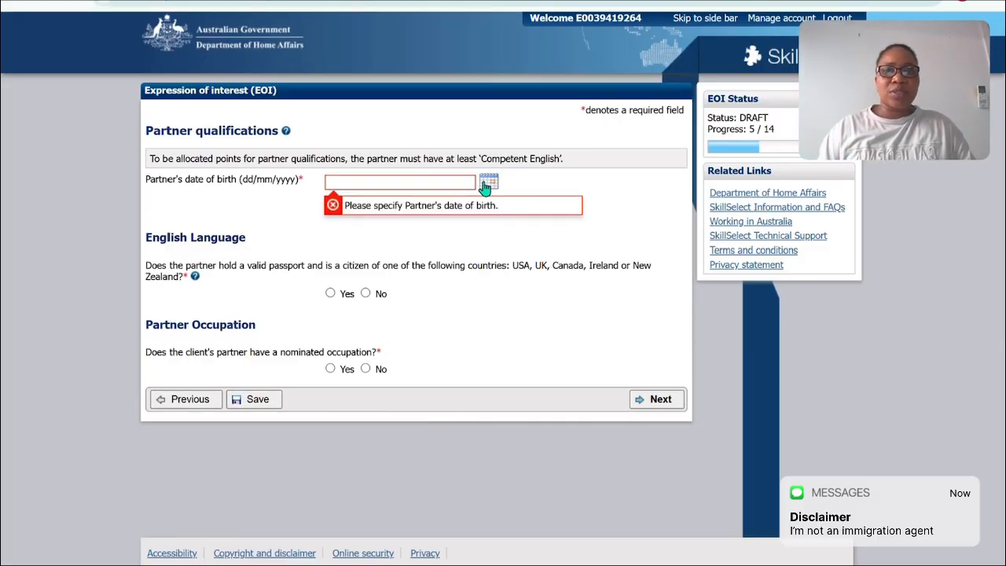
{"action": "left_click", "coordinate": [430, 184]}
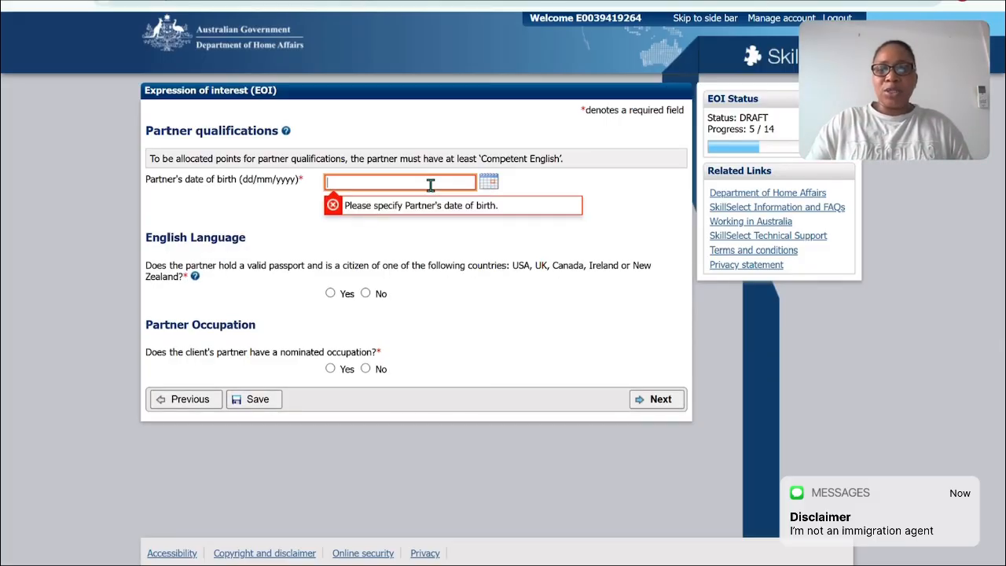
{"action": "type", "text": "12/12/"}
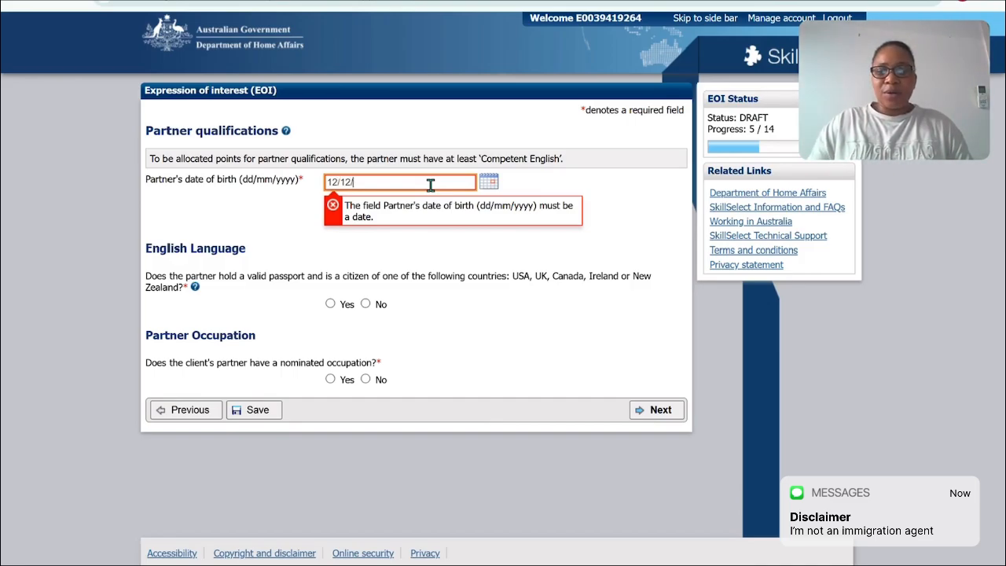
{"action": "type", "text": "1970"}
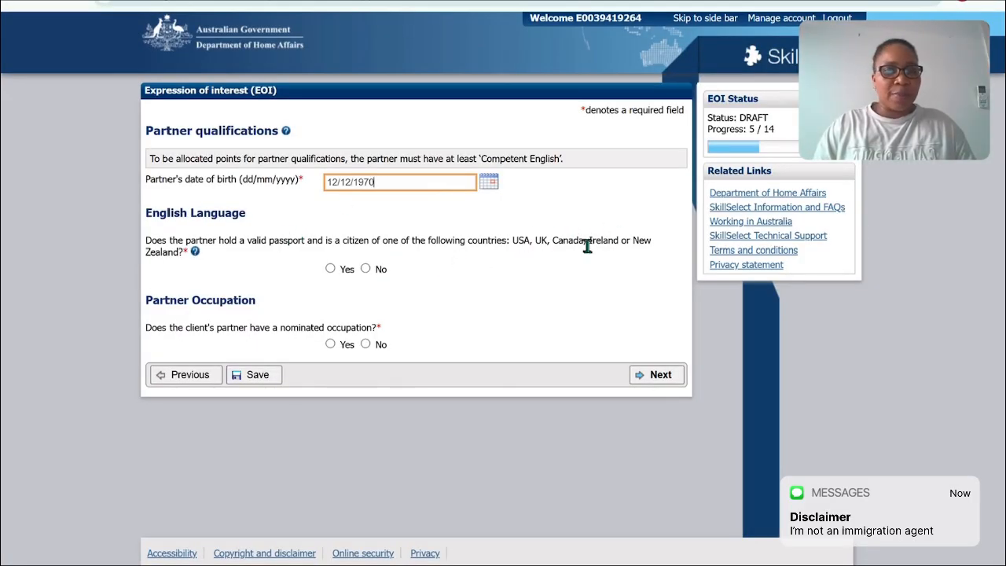
{"action": "left_click", "coordinate": [365, 268]}
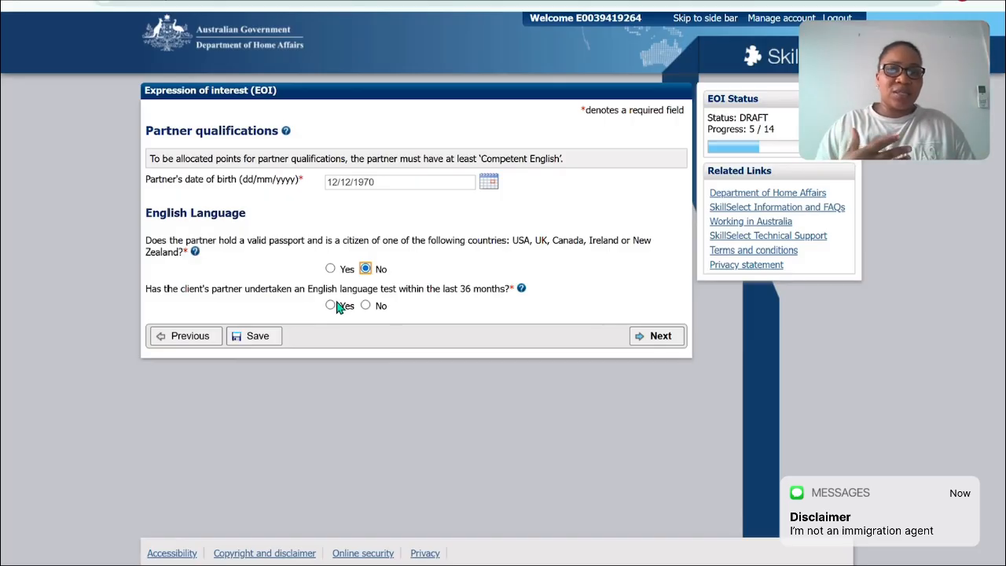
{"action": "left_click", "coordinate": [359, 305]}
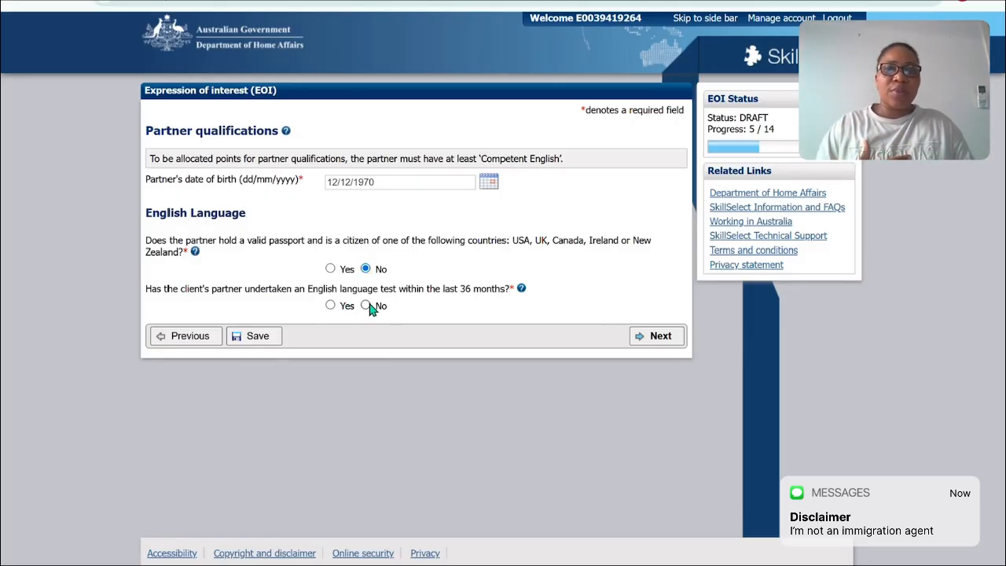
{"action": "left_click", "coordinate": [366, 305]}
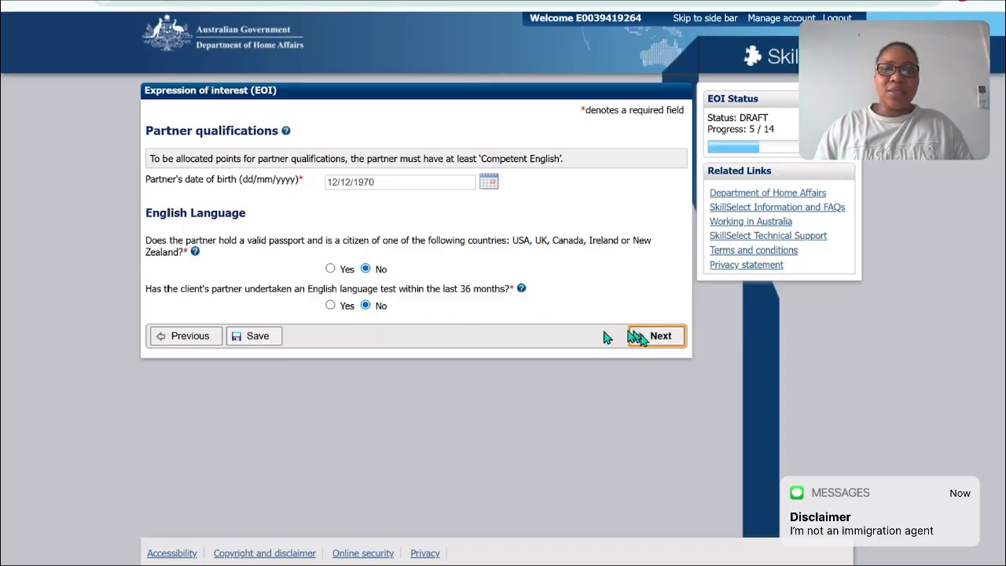
{"action": "left_click", "coordinate": [637, 336]}
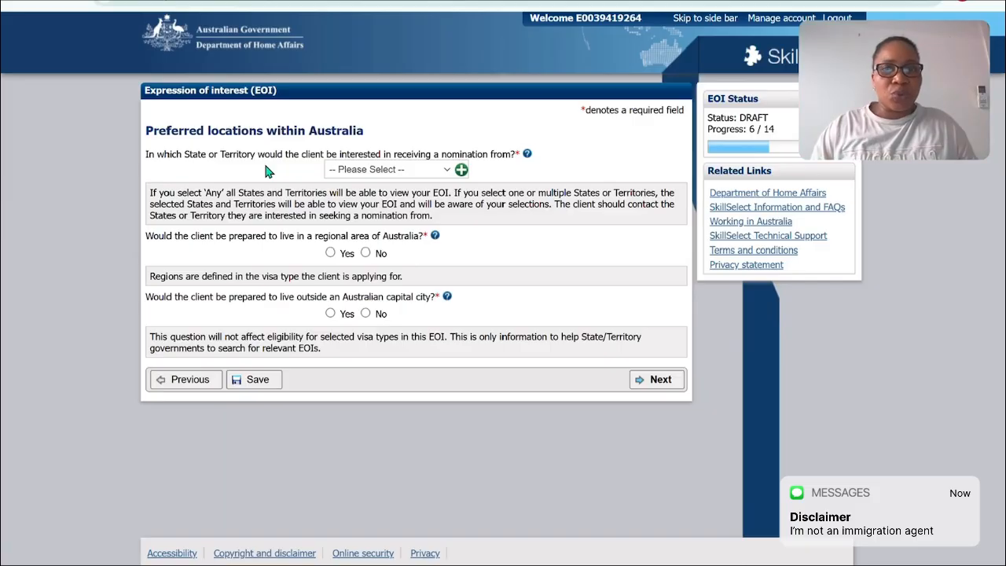
Step: Nominate Victoria and answer Yes to living in a regional area and outside a capital city
{"action": "left_click", "coordinate": [444, 171]}
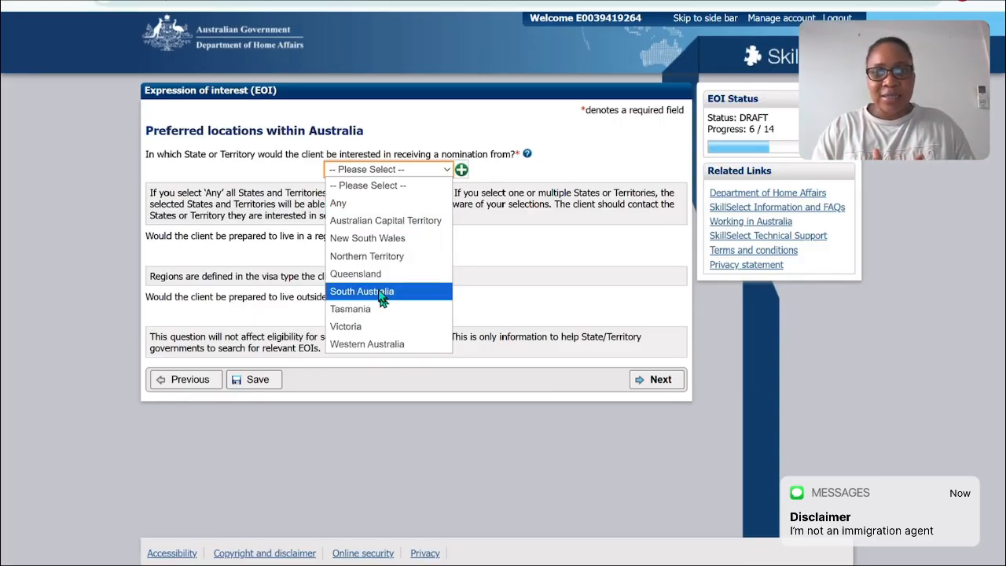
{"action": "left_click", "coordinate": [377, 326]}
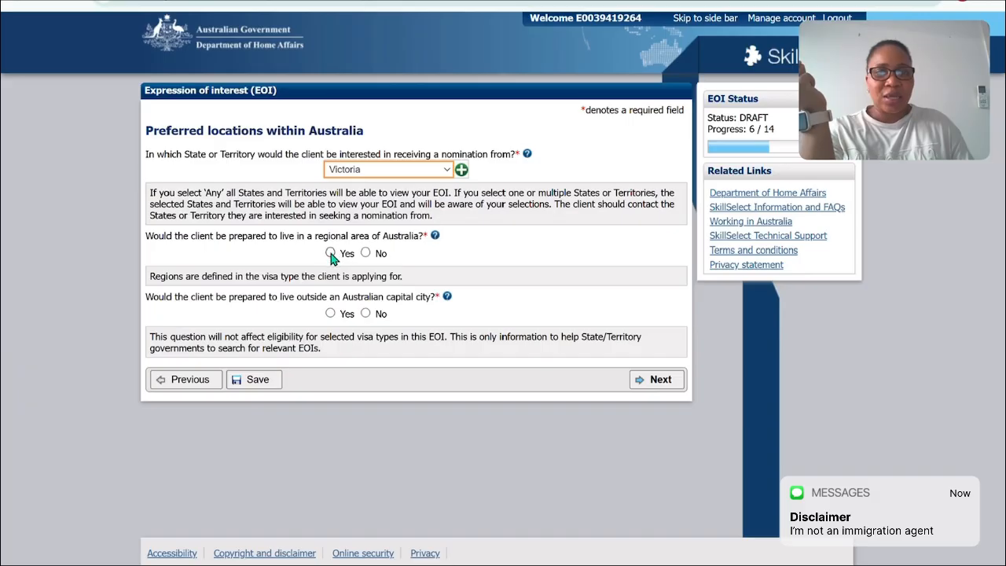
{"action": "left_click", "coordinate": [329, 253]}
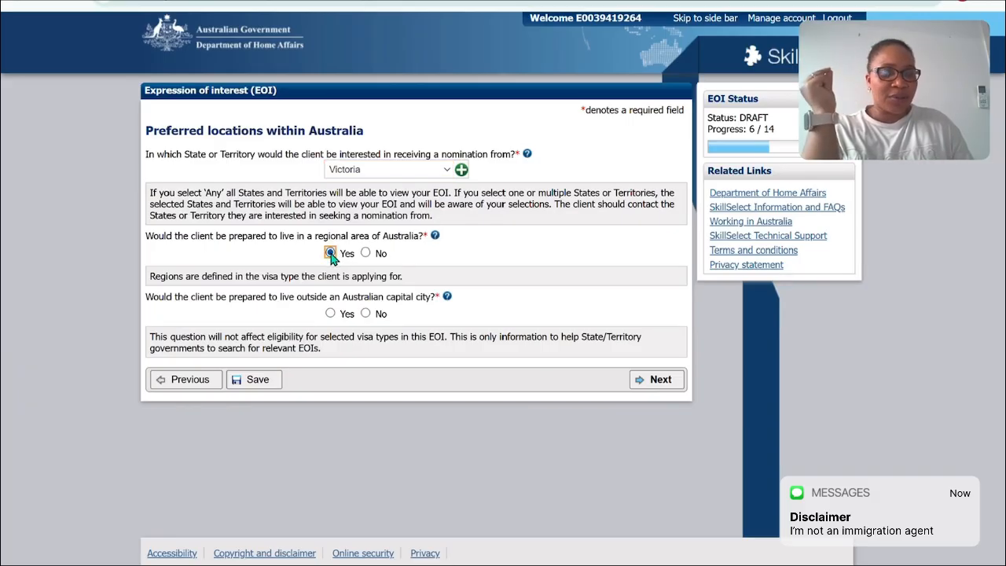
{"action": "left_click", "coordinate": [330, 313]}
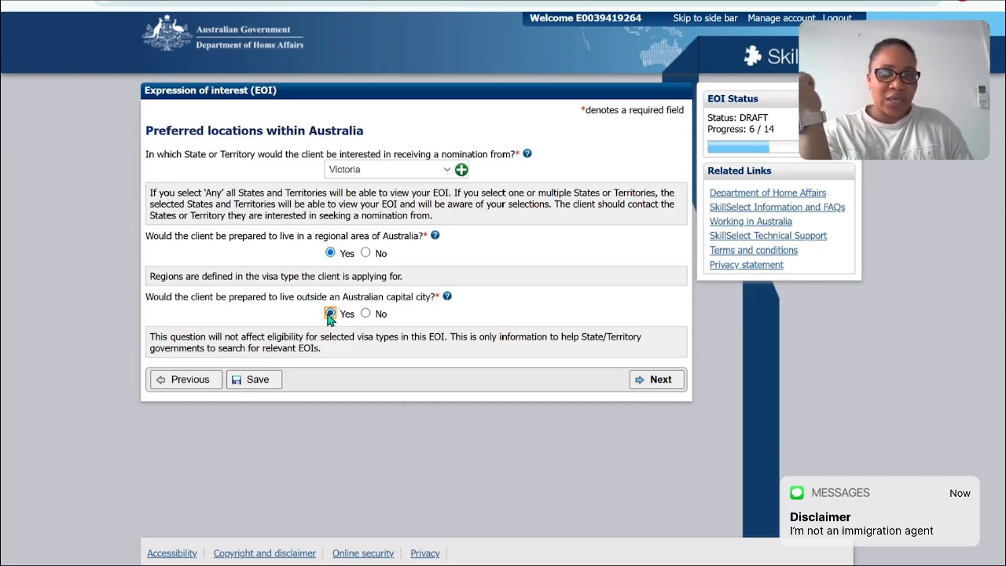
{"action": "left_click", "coordinate": [669, 389]}
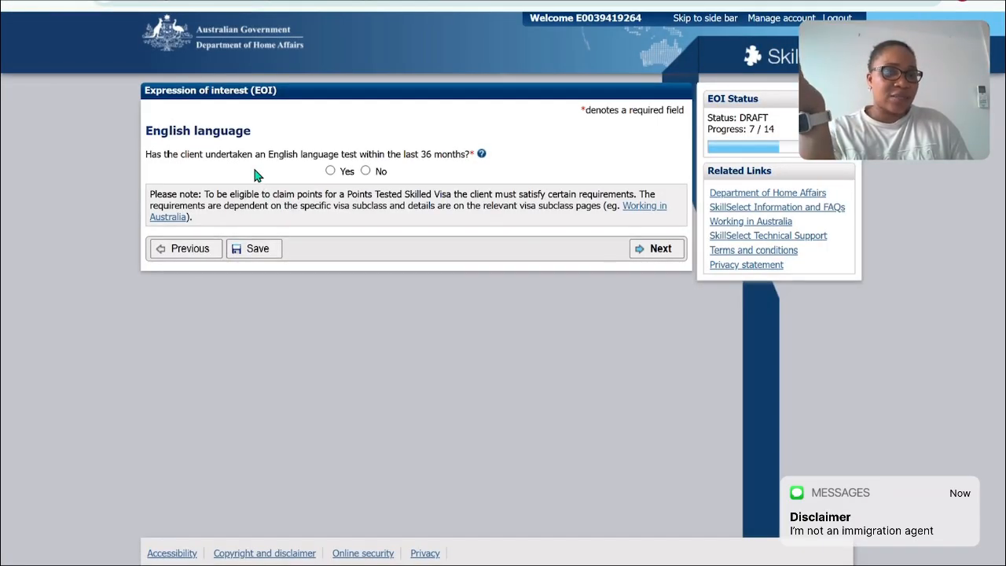
Step: Answer No to an English test within the last 36 months and continue to Education
{"action": "left_click", "coordinate": [330, 171]}
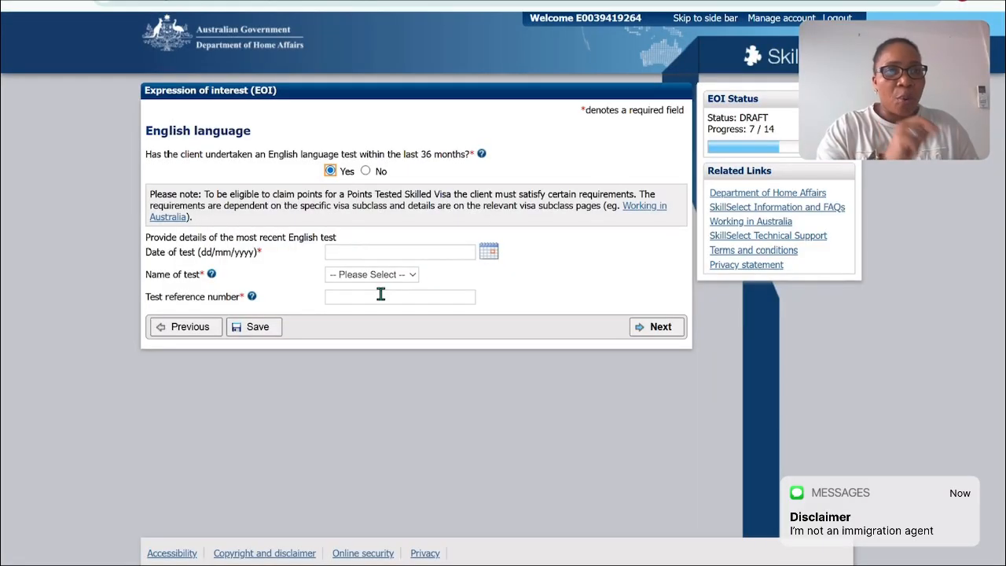
{"action": "left_click", "coordinate": [366, 171]}
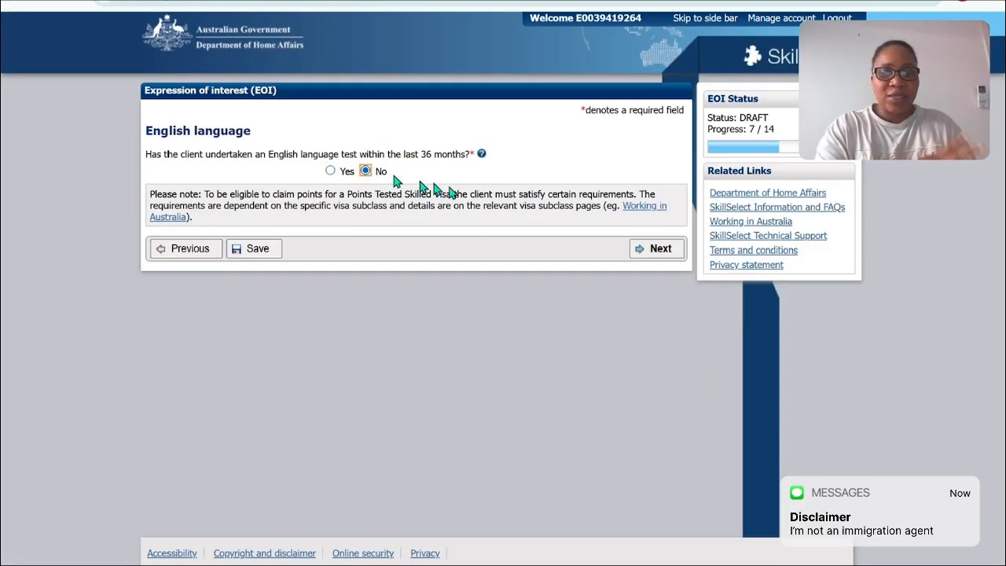
{"action": "left_click", "coordinate": [643, 248]}
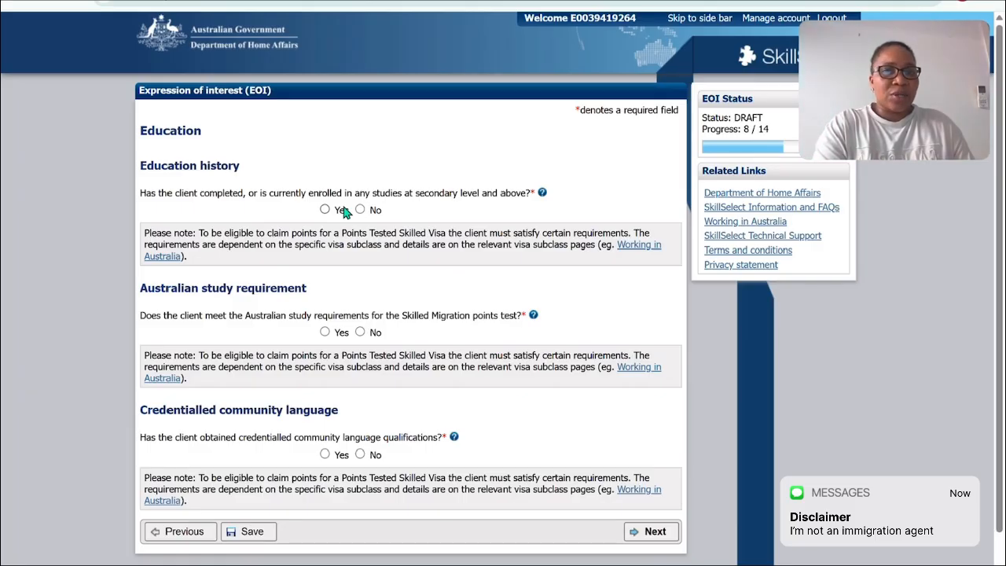
Step: Answer Yes to secondary-level studies, add a new education record and show the Qualification list
{"action": "left_click", "coordinate": [325, 209]}
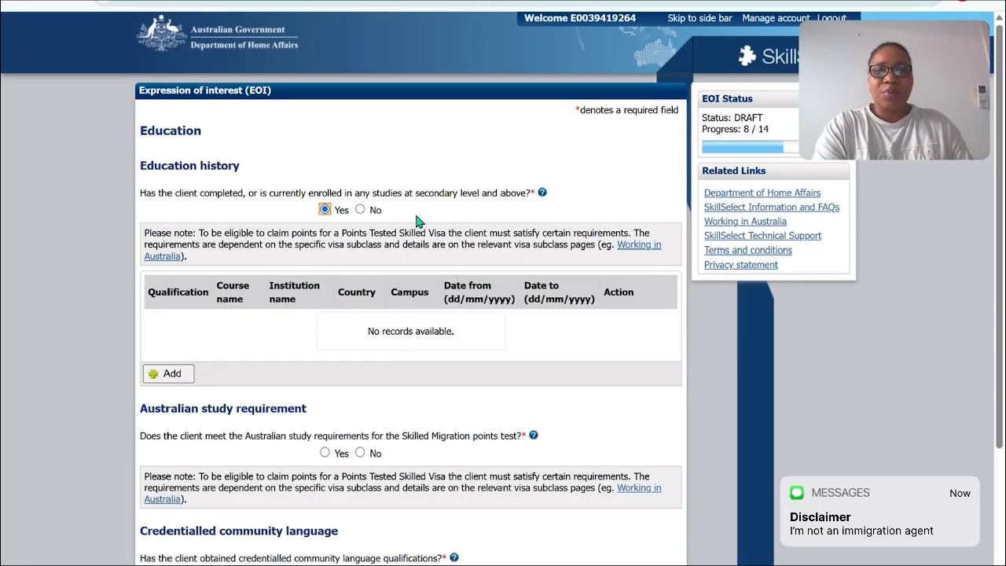
{"action": "scroll", "coordinate": [417, 221], "scroll_direction": "down", "scroll_amount": 3}
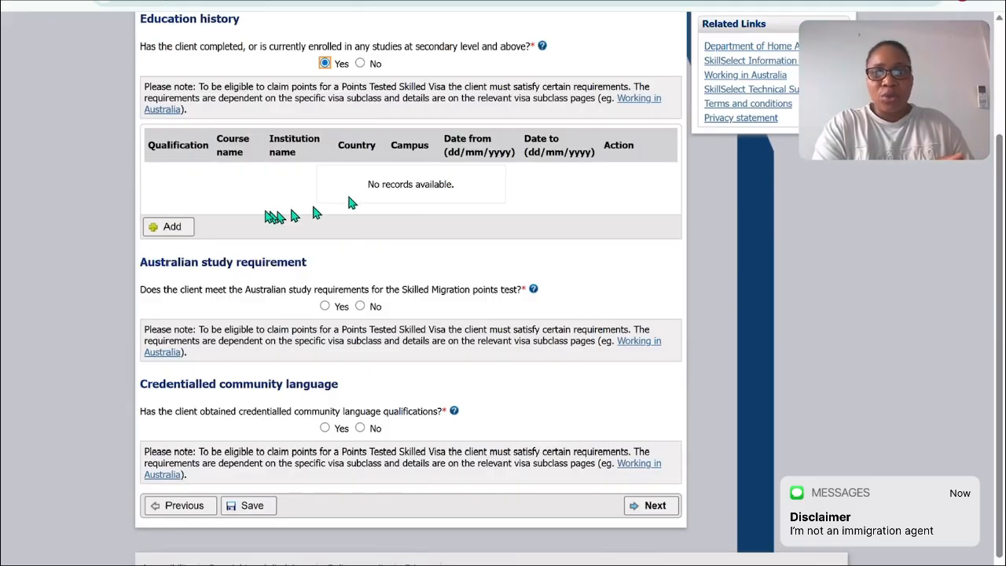
{"action": "left_click", "coordinate": [159, 231]}
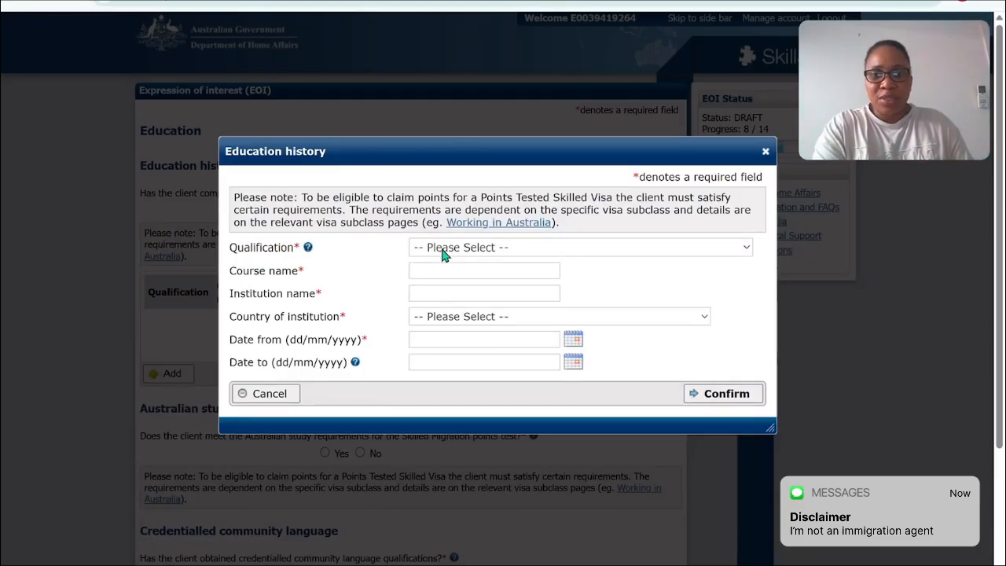
{"action": "left_click", "coordinate": [444, 250]}
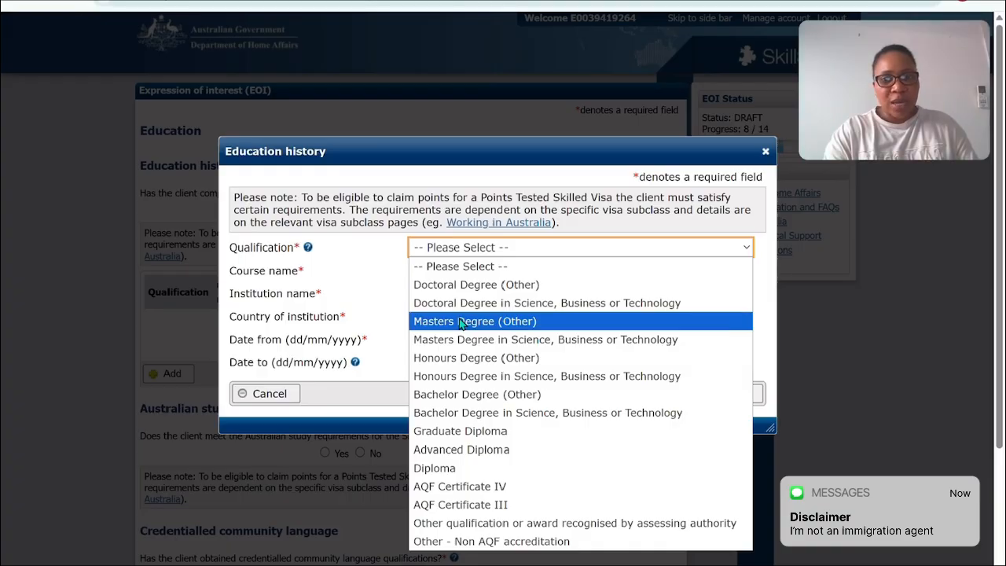
Step: Choose Masters Degree (Other) as the qualification and enter the course name
{"action": "left_click", "coordinate": [462, 322]}
{"action": "left_click", "coordinate": [442, 273]}
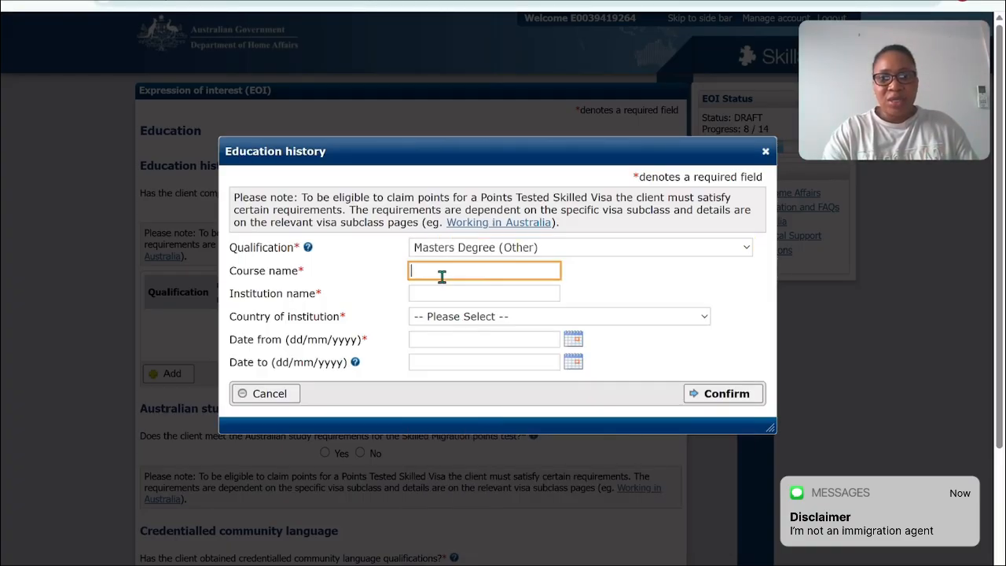
{"action": "type", "text": "X"}
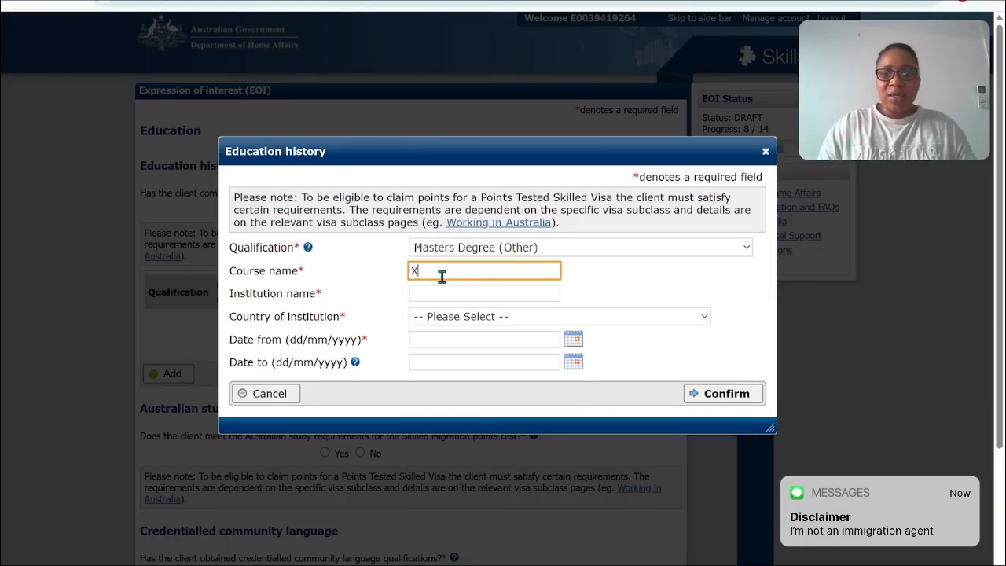
{"action": "type", "text": "XXXX"}
{"action": "left_click", "coordinate": [442, 296]}
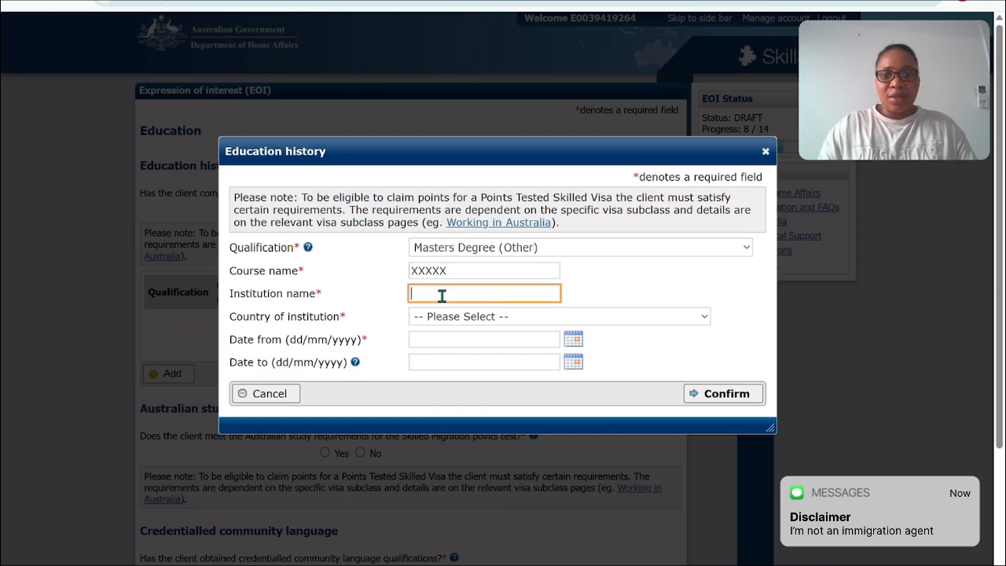
{"action": "type", "text": "XXXXXX"}
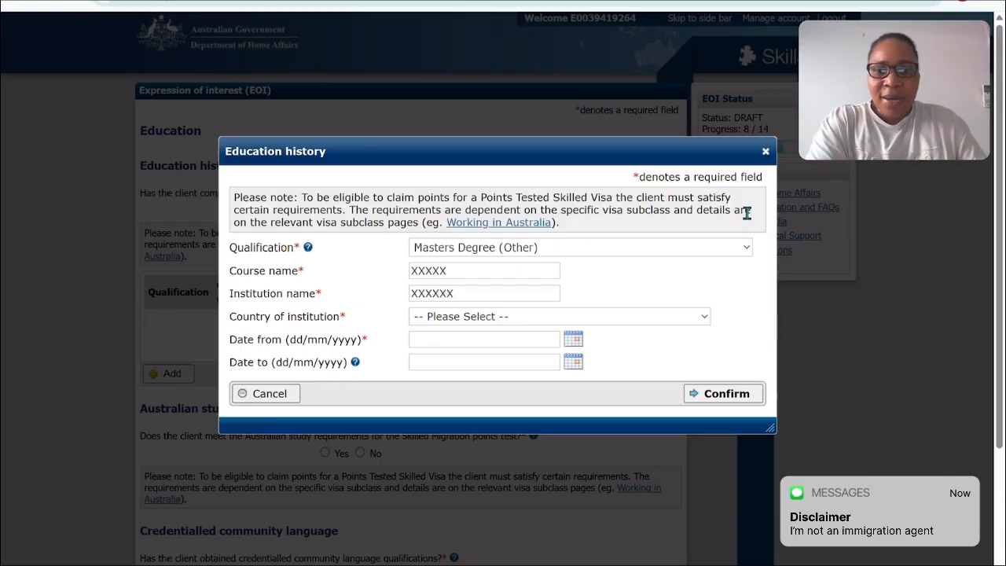
Step: Set the institution country to ZIMBABWE and start date 12/11/2025, then save the record
{"action": "left_click", "coordinate": [468, 321]}
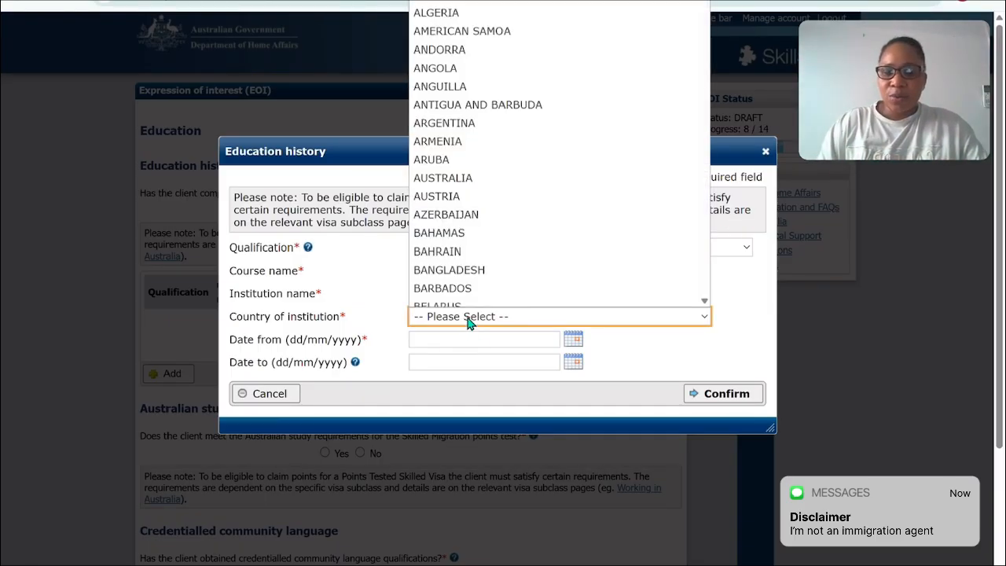
{"action": "key", "text": "z"}
{"action": "key", "text": "z"}
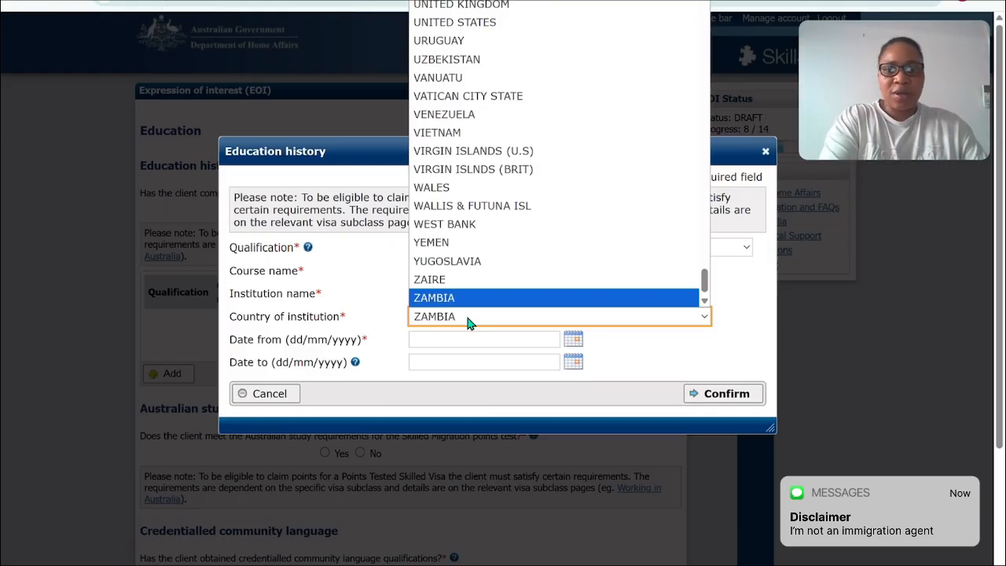
{"action": "key", "text": "z"}
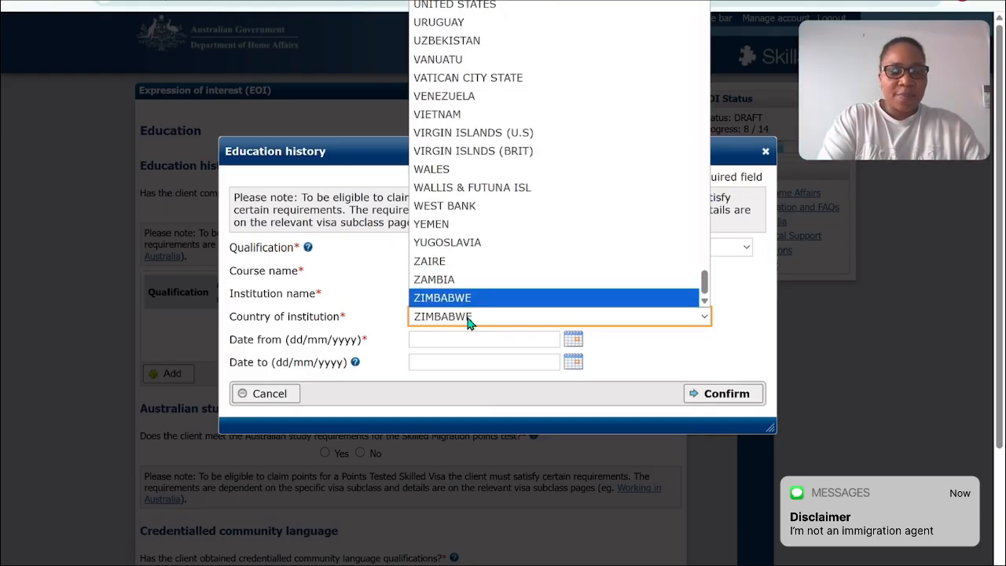
{"action": "key", "text": "Return"}
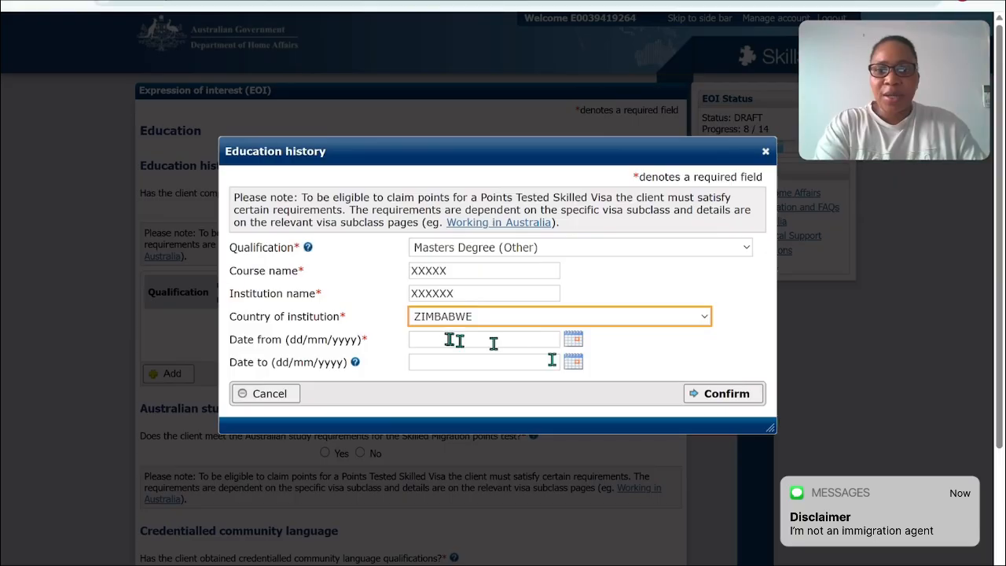
{"action": "left_click", "coordinate": [445, 339]}
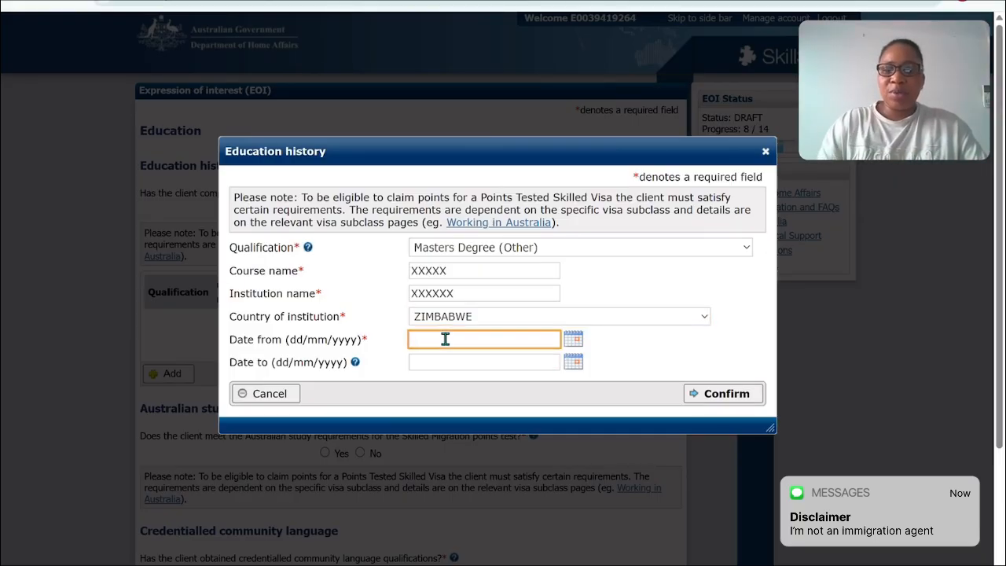
{"action": "type", "text": "12/"}
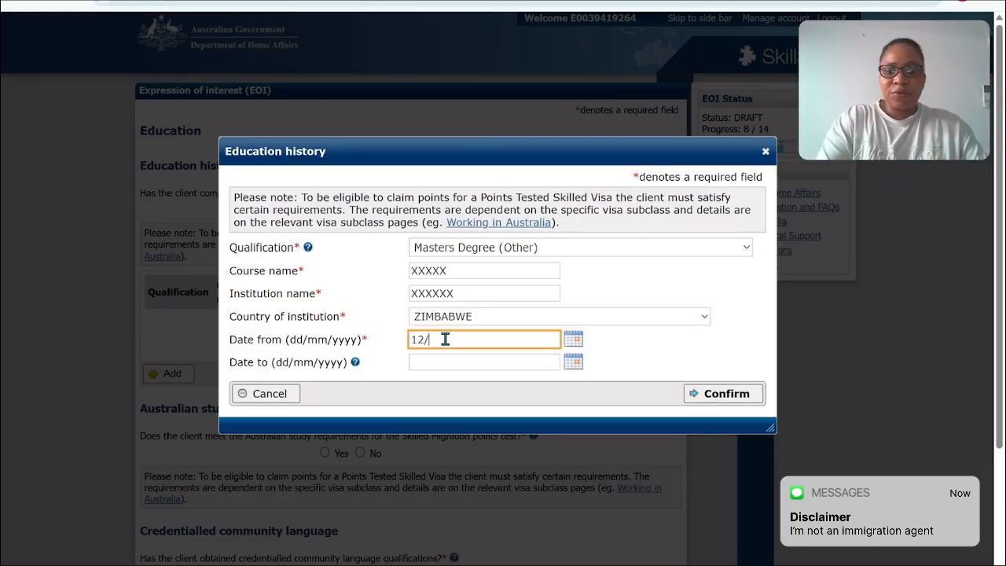
{"action": "type", "text": "11/2025"}
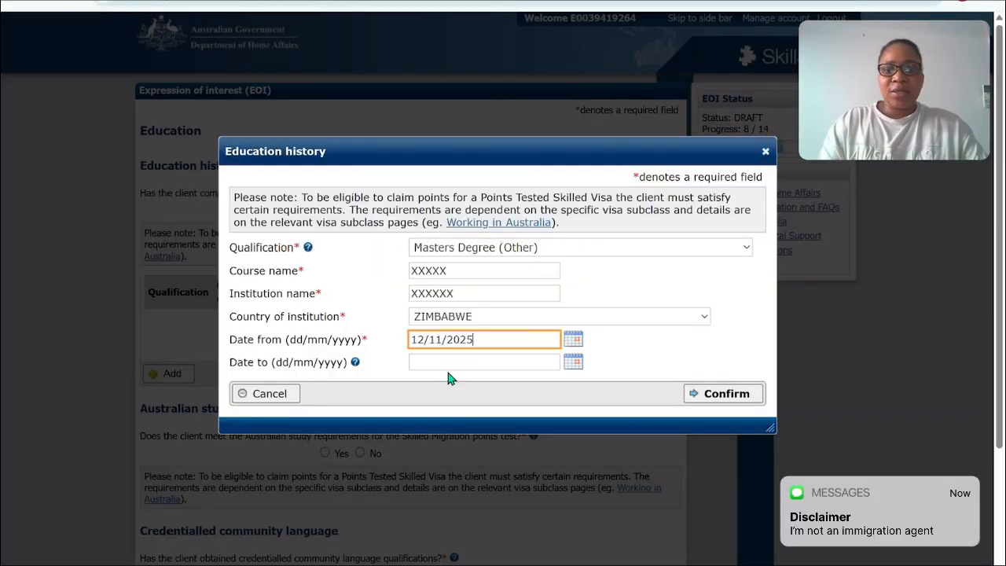
{"action": "left_click", "coordinate": [689, 395]}
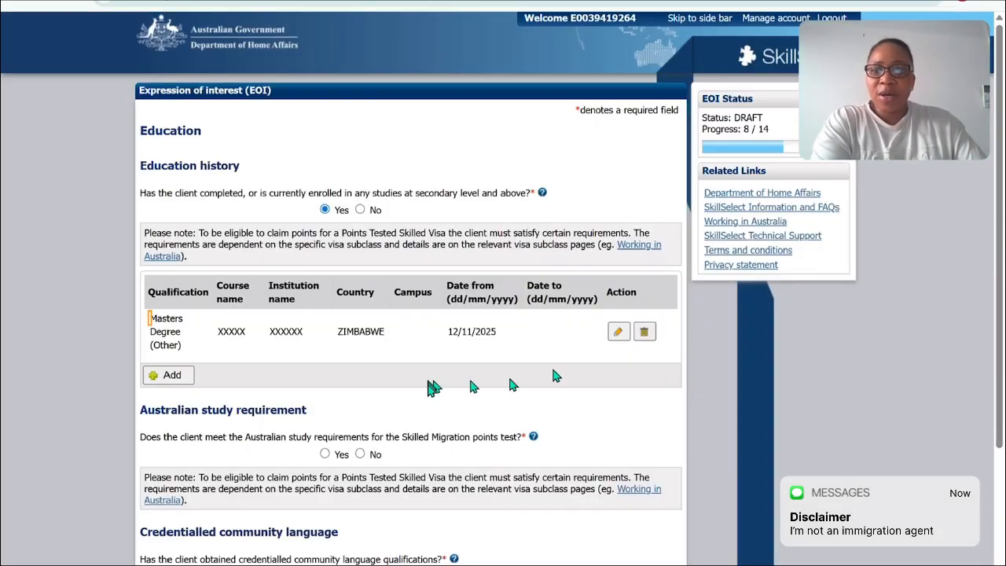
Step: Answer No for Australian study requirement and credentialled community language, then go to Skills assessment
{"action": "scroll", "coordinate": [369, 375], "scroll_direction": "down", "scroll_amount": 2}
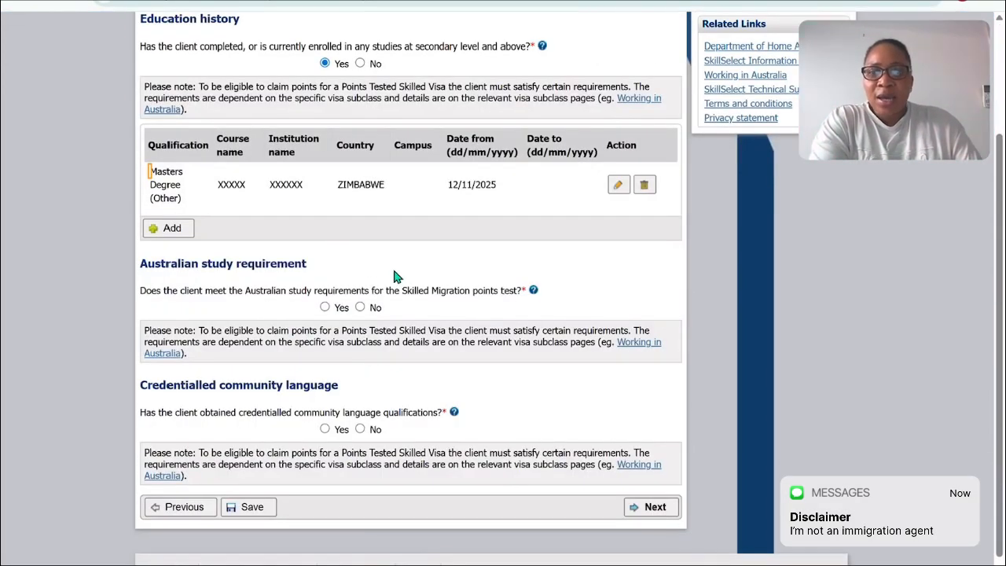
{"action": "left_click", "coordinate": [360, 307]}
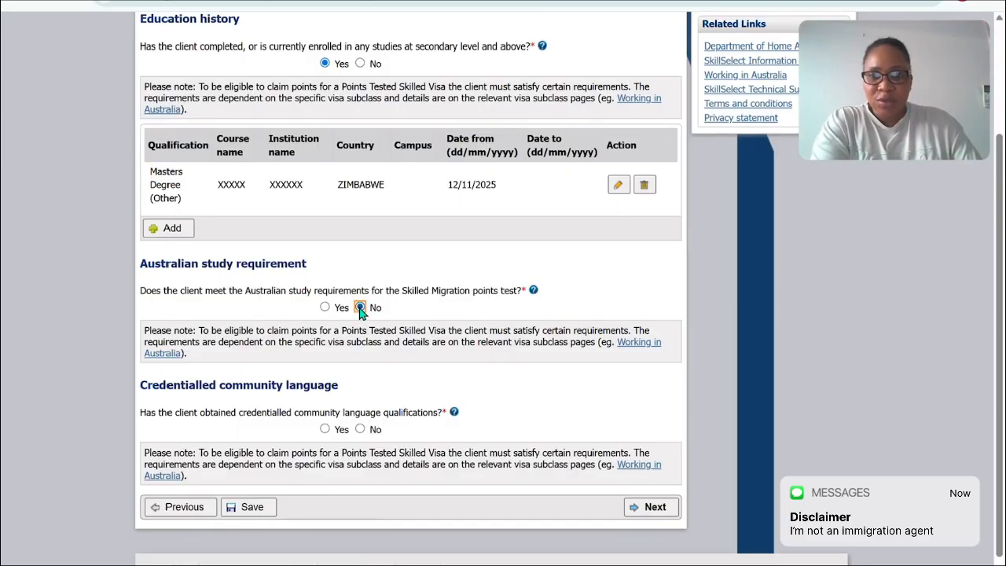
{"action": "scroll", "coordinate": [362, 308], "scroll_direction": "down", "scroll_amount": 1}
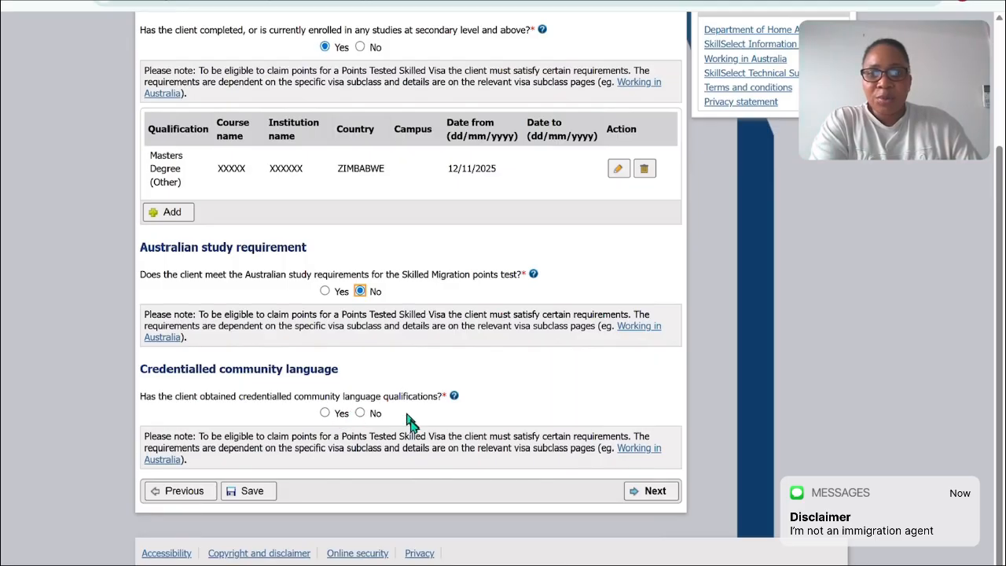
{"action": "left_click", "coordinate": [360, 413]}
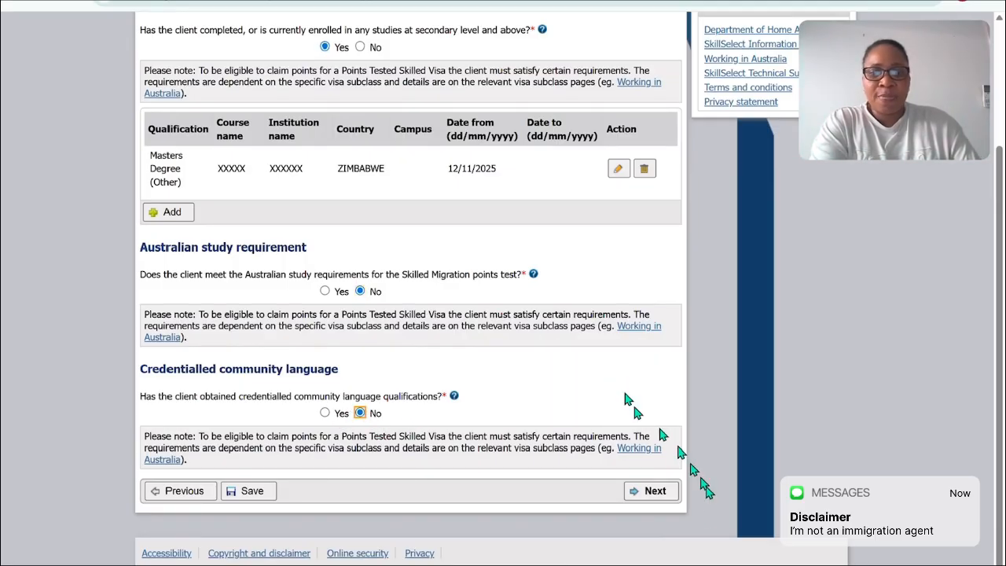
{"action": "left_click", "coordinate": [636, 490]}
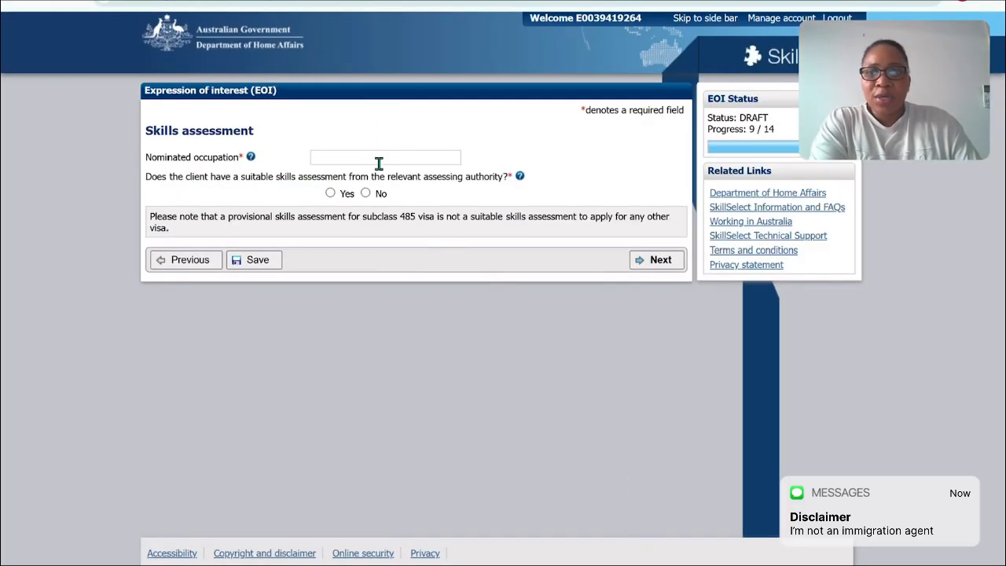
Step: Nominate Community Worker - 411711 as the occupation after searching 'Community Wor'
{"action": "left_click", "coordinate": [379, 162]}
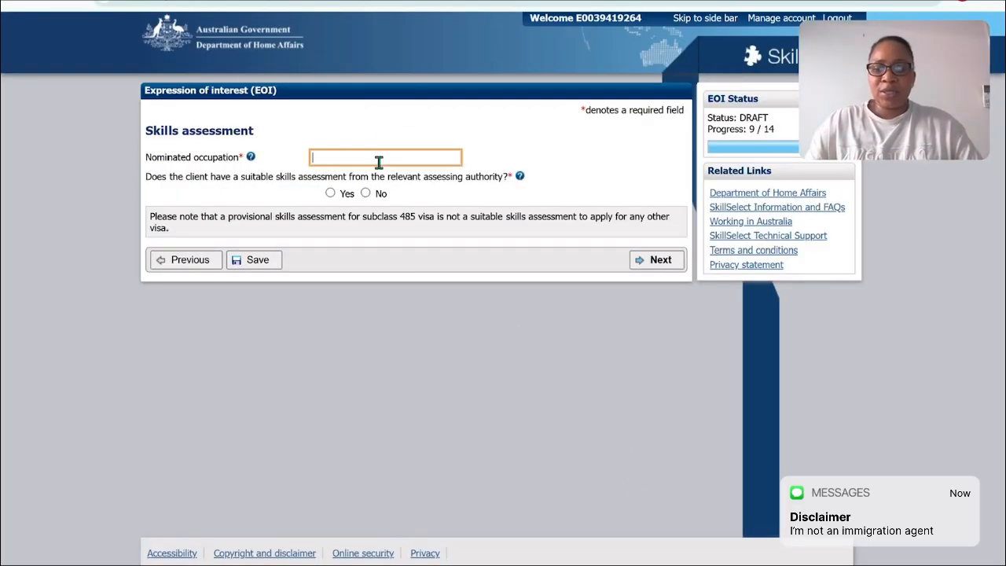
{"action": "type", "text": "S"}
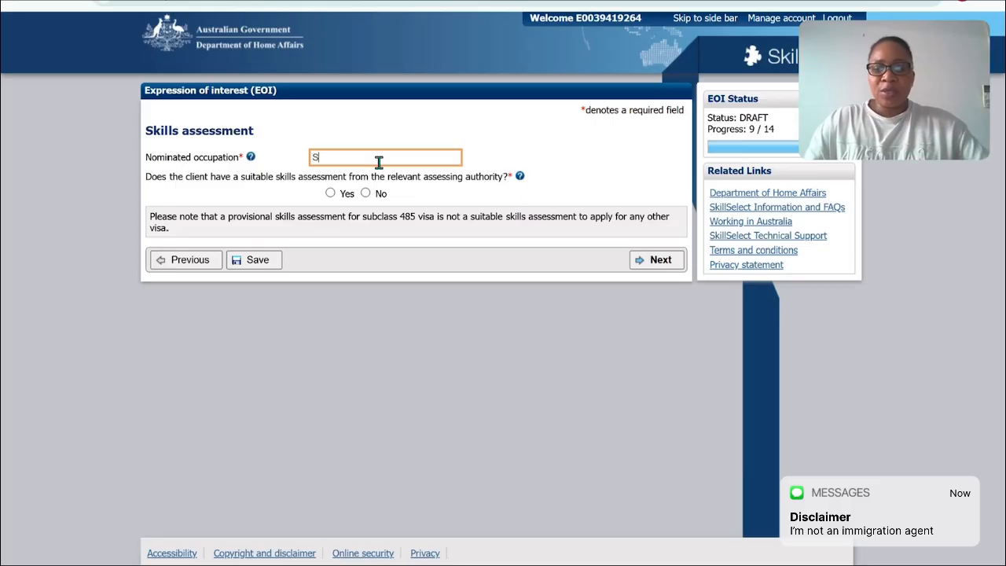
{"action": "type", "text": "ociAL"}
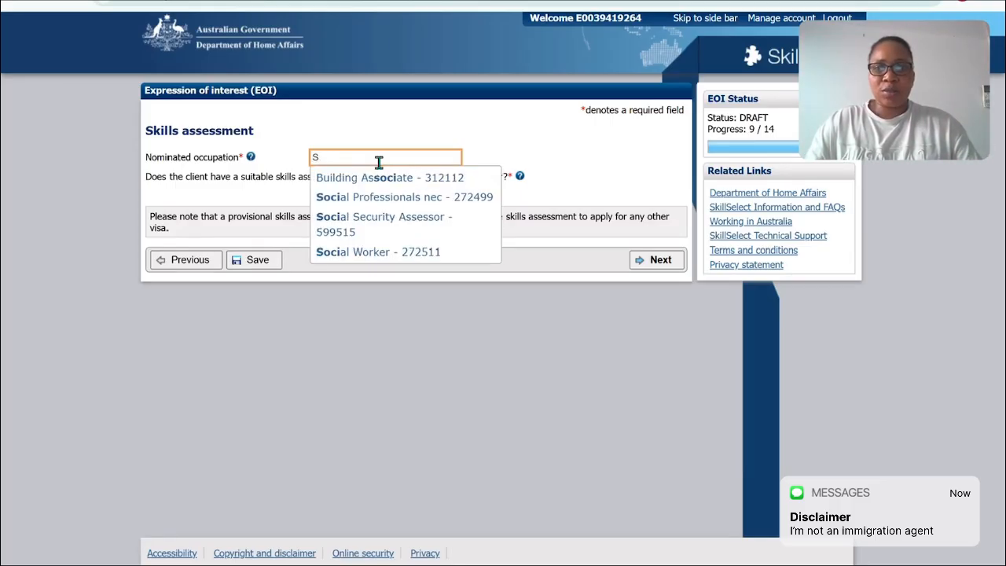
{"action": "key", "text": "BackSpace"}
{"action": "type", "text": "Comm"}
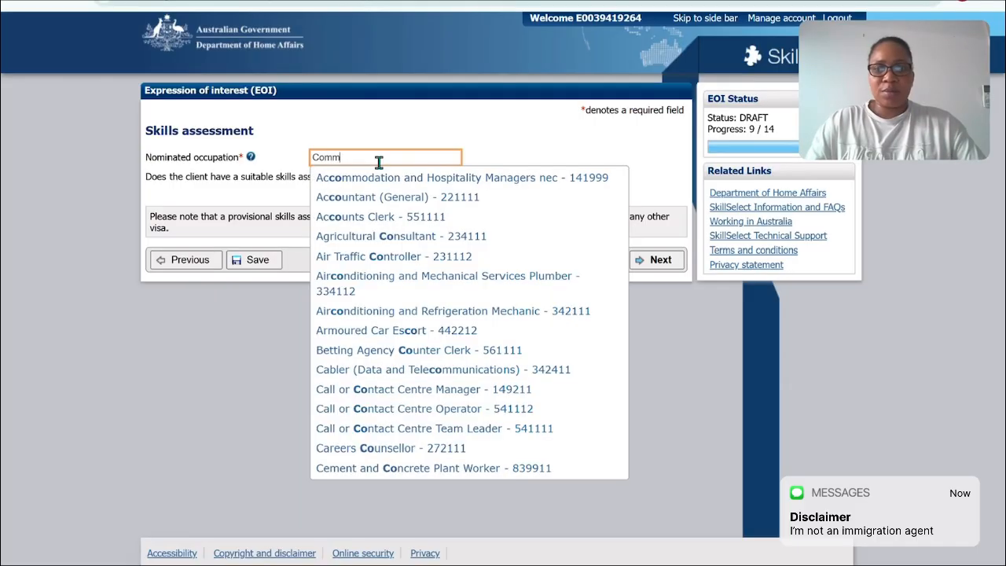
{"action": "type", "text": "unity "}
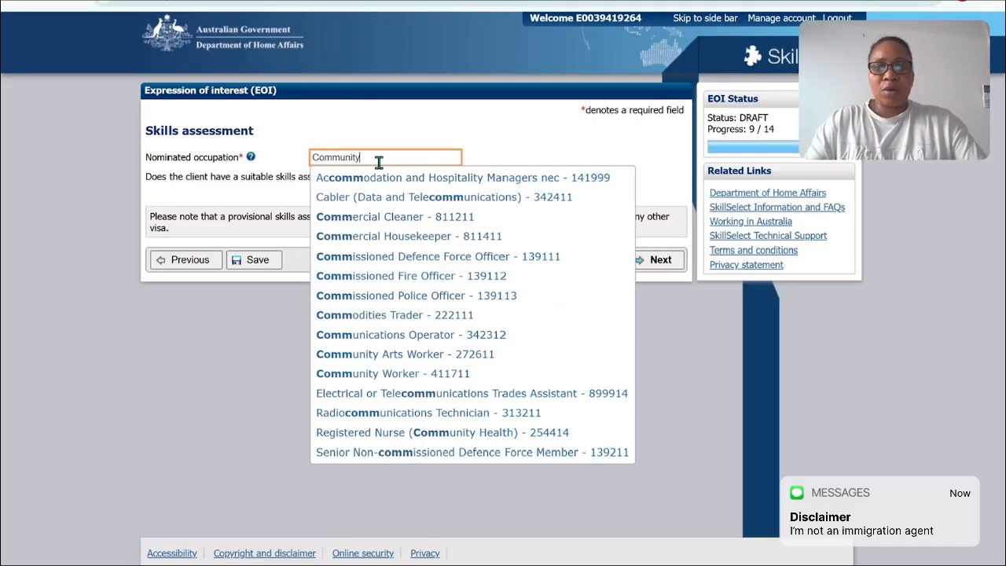
{"action": "type", "text": "Wor"}
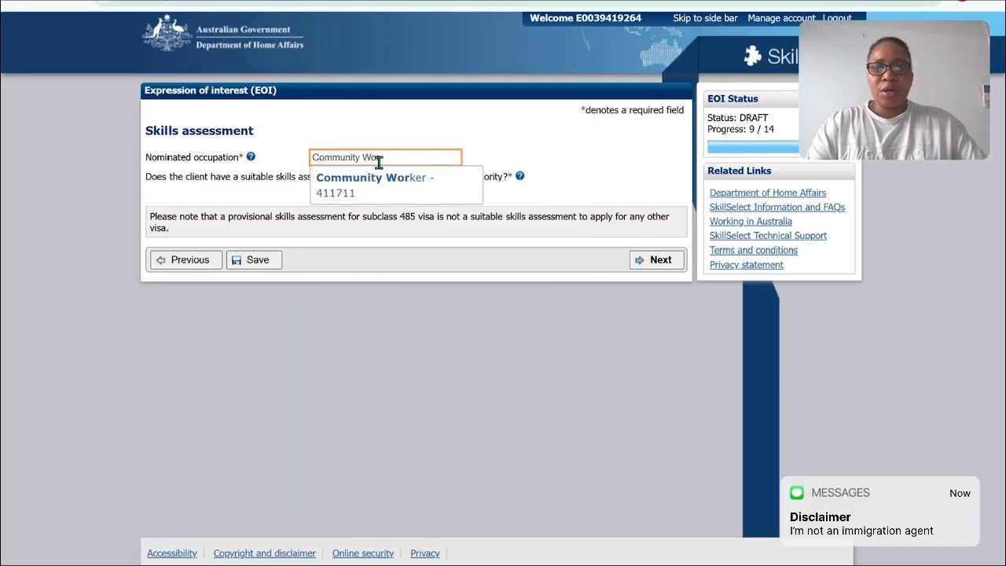
{"action": "left_click", "coordinate": [377, 180]}
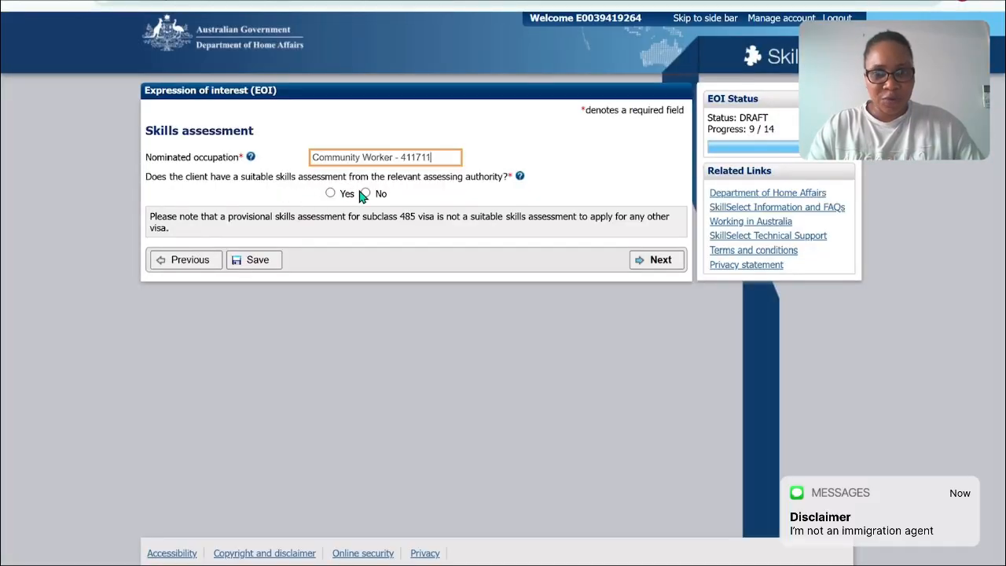
Step: Answer No to the skills assessment question and continue to the Employment step
{"action": "left_click", "coordinate": [330, 194]}
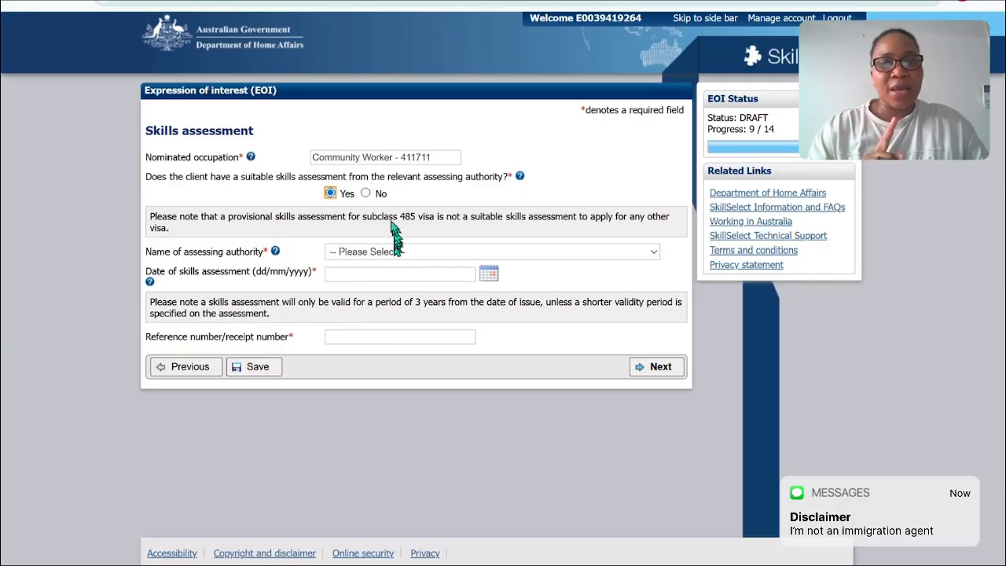
{"action": "left_click", "coordinate": [366, 194]}
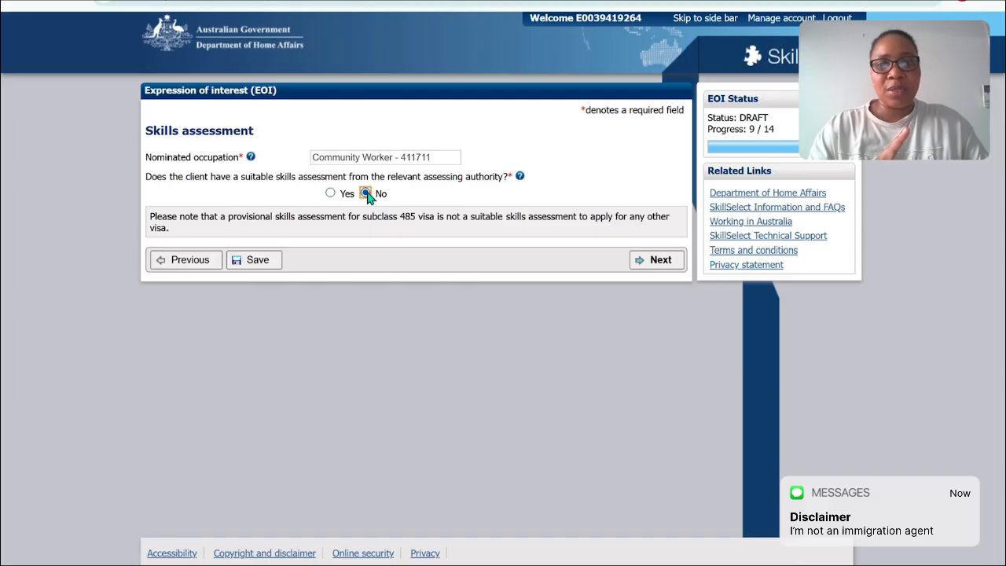
{"action": "left_click", "coordinate": [660, 263]}
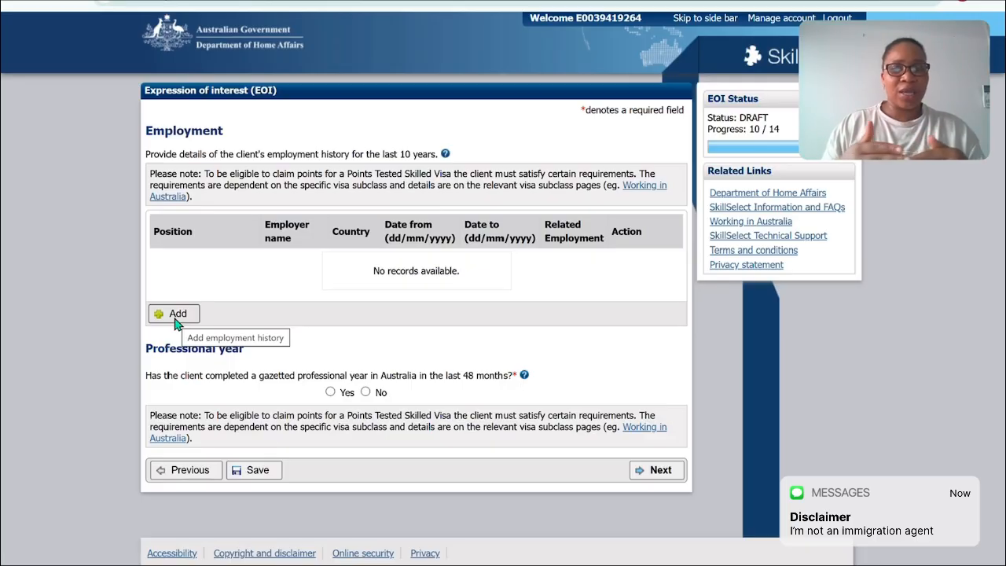
Step: Start a new employment history record on the Employment page
{"action": "left_click", "coordinate": [175, 321]}
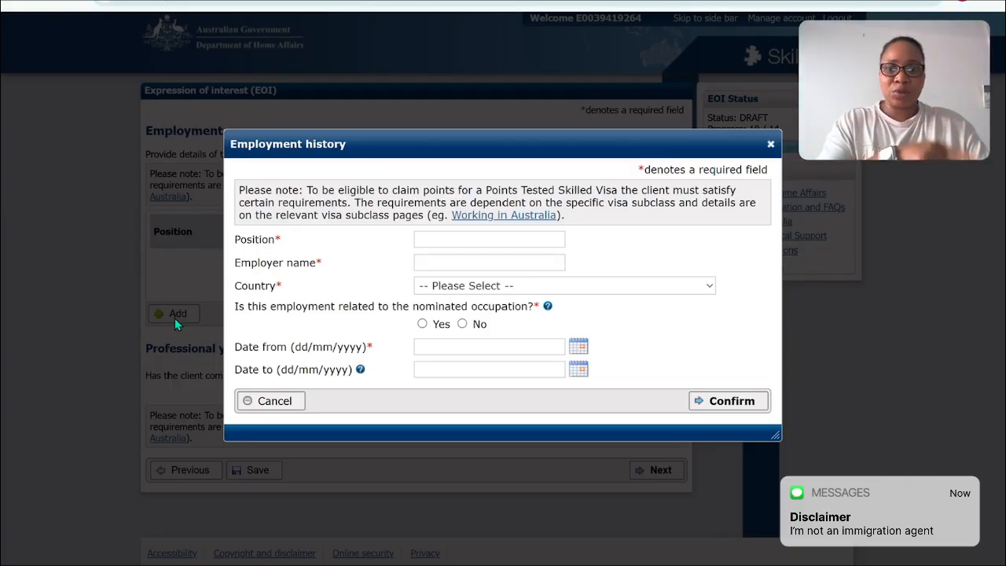
Step: Enter the position 'Family Services Pr' with employer 'Motive'
{"action": "left_click", "coordinate": [436, 237]}
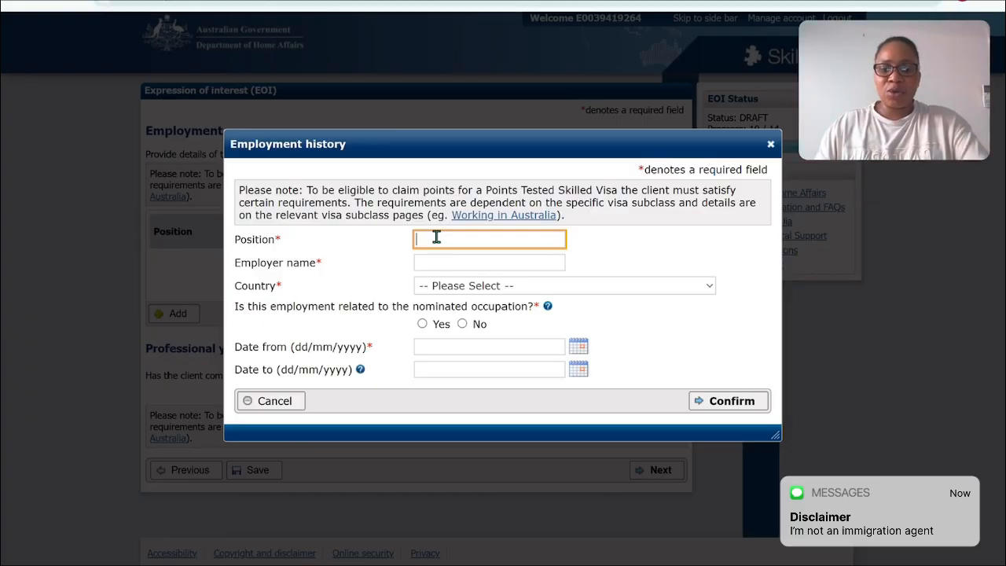
{"action": "type", "text": "Family S"}
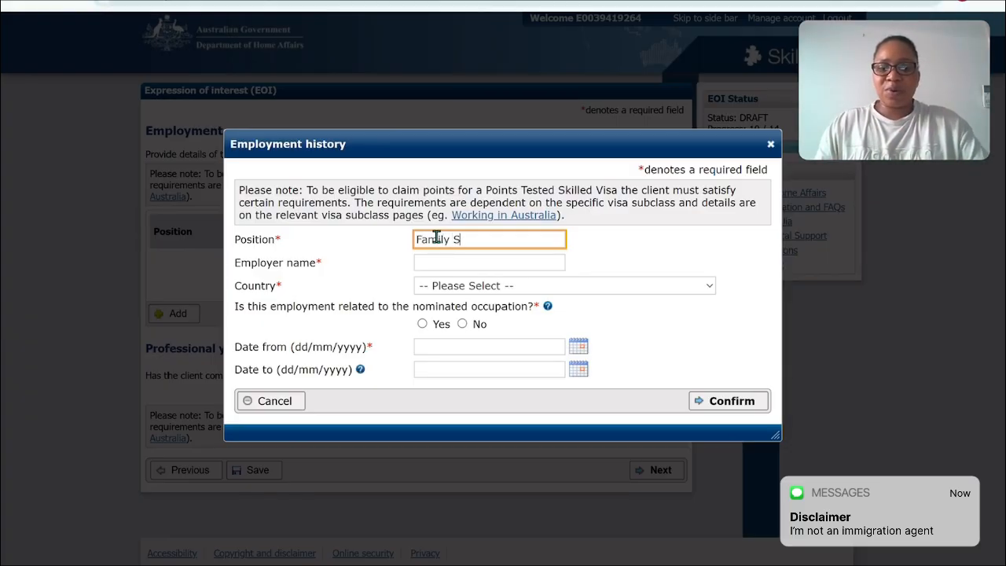
{"action": "type", "text": "ervices Prac"}
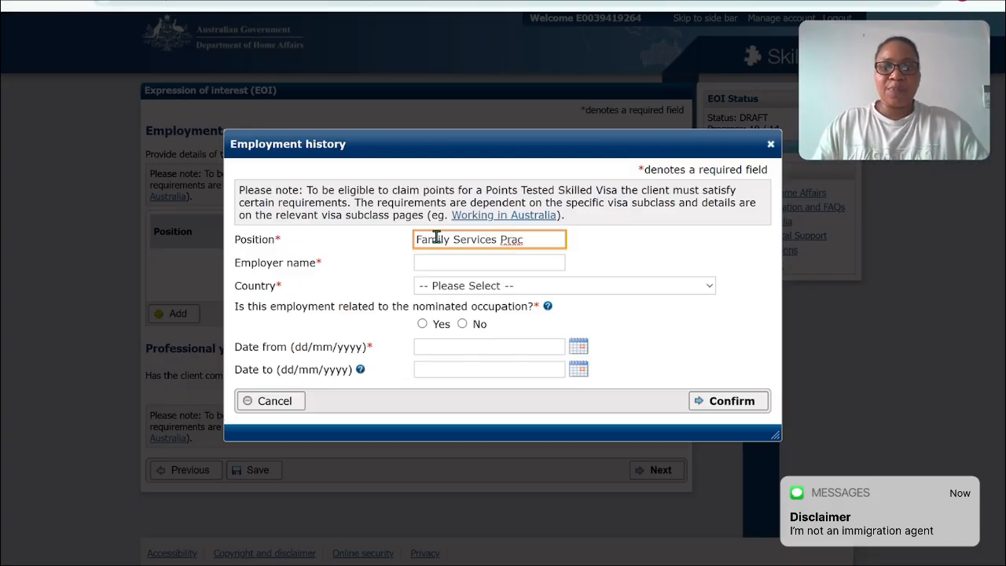
{"action": "left_click", "coordinate": [440, 263]}
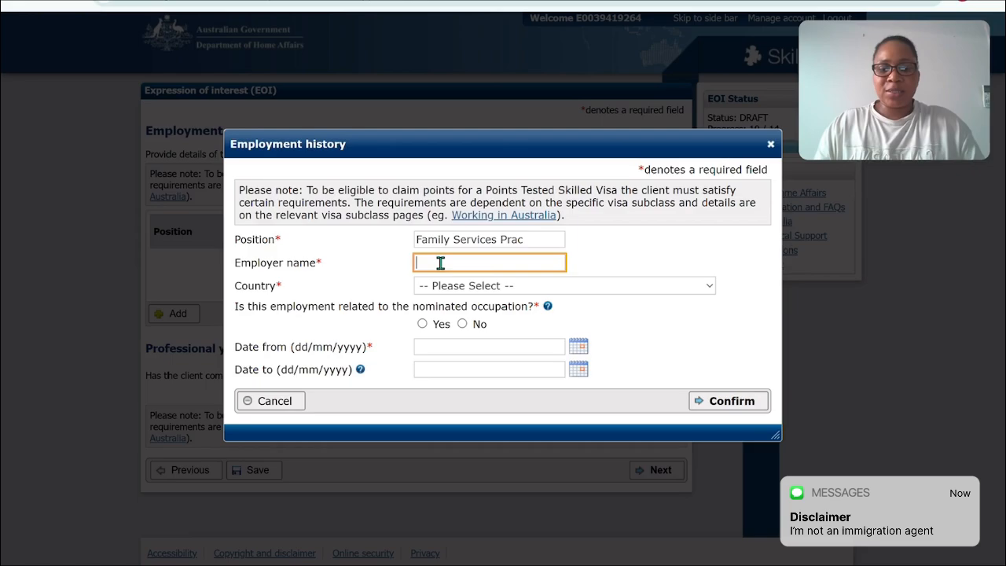
{"action": "type", "text": "M"}
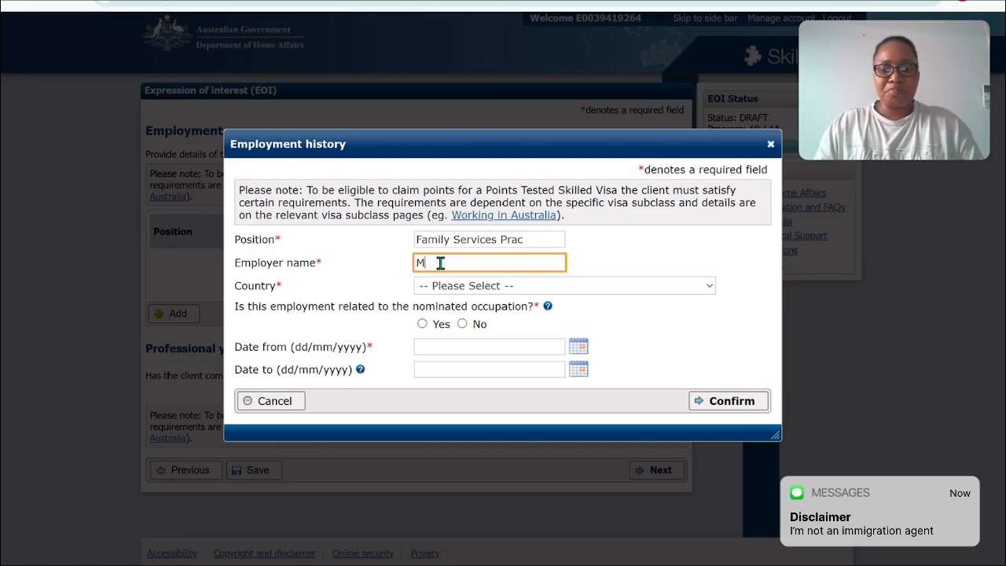
{"action": "type", "text": "otive"}
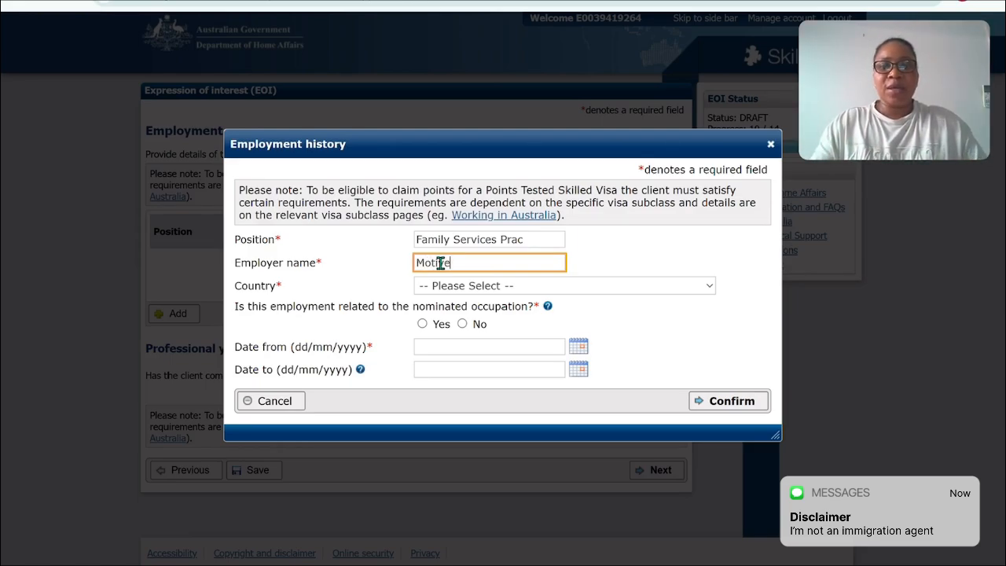
Step: Set country ZIMBABWE, mark the job related, start date 10/03/2016, and save the entry
{"action": "left_click", "coordinate": [445, 286]}
{"action": "key", "text": "z"}
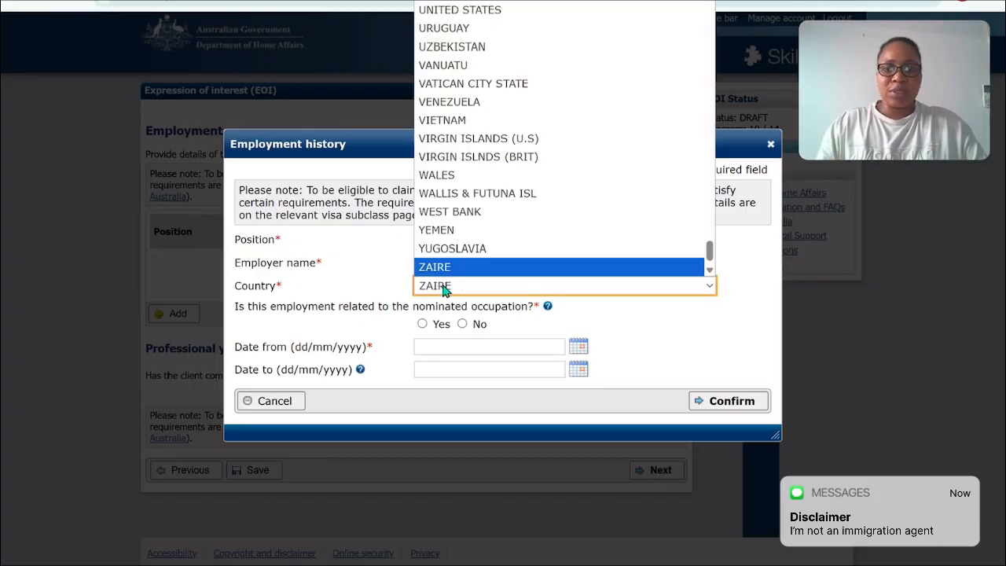
{"action": "key", "text": "Down"}
{"action": "key", "text": "Down"}
{"action": "key", "text": "Return"}
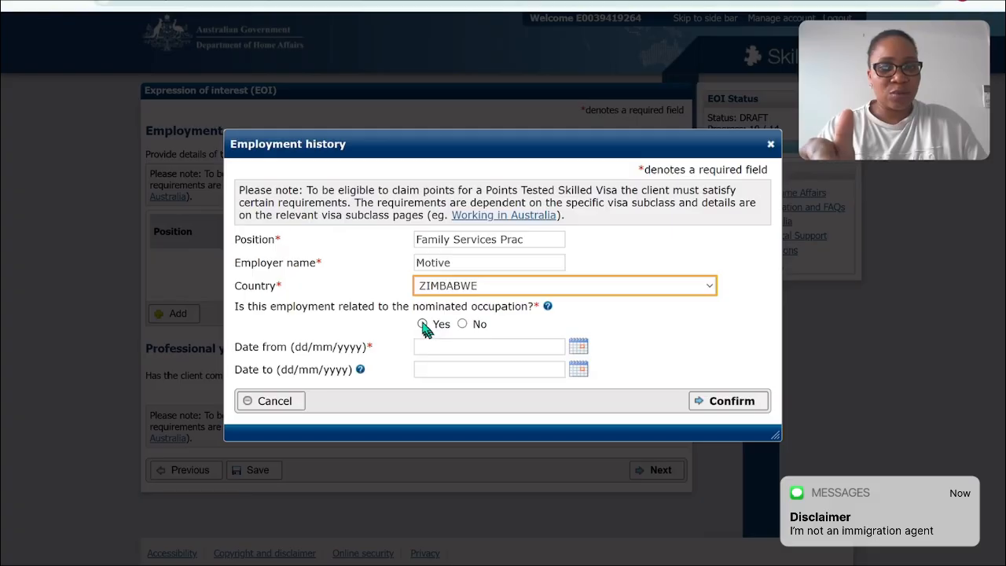
{"action": "left_click", "coordinate": [423, 324]}
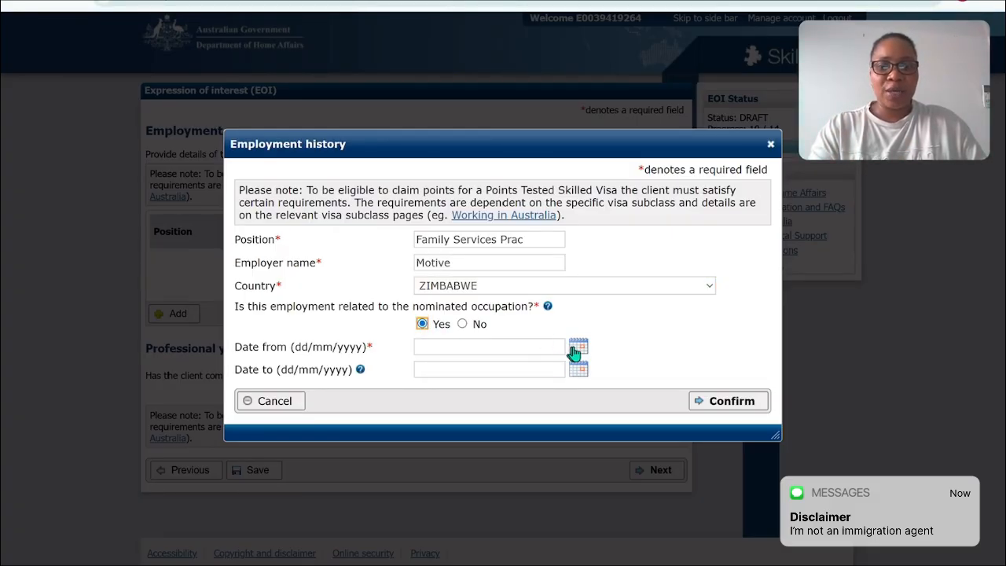
{"action": "left_click", "coordinate": [461, 351]}
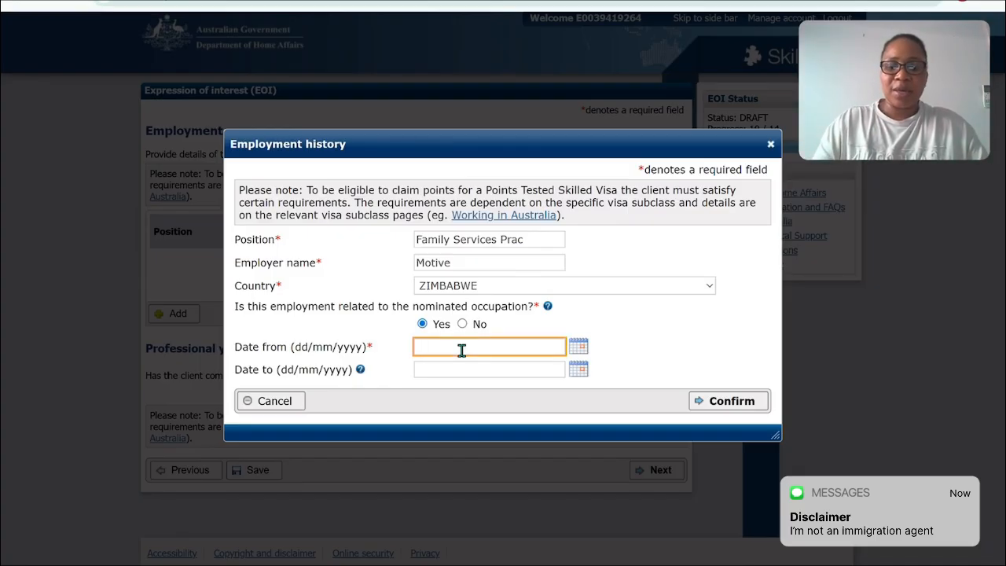
{"action": "type", "text": "10/03"}
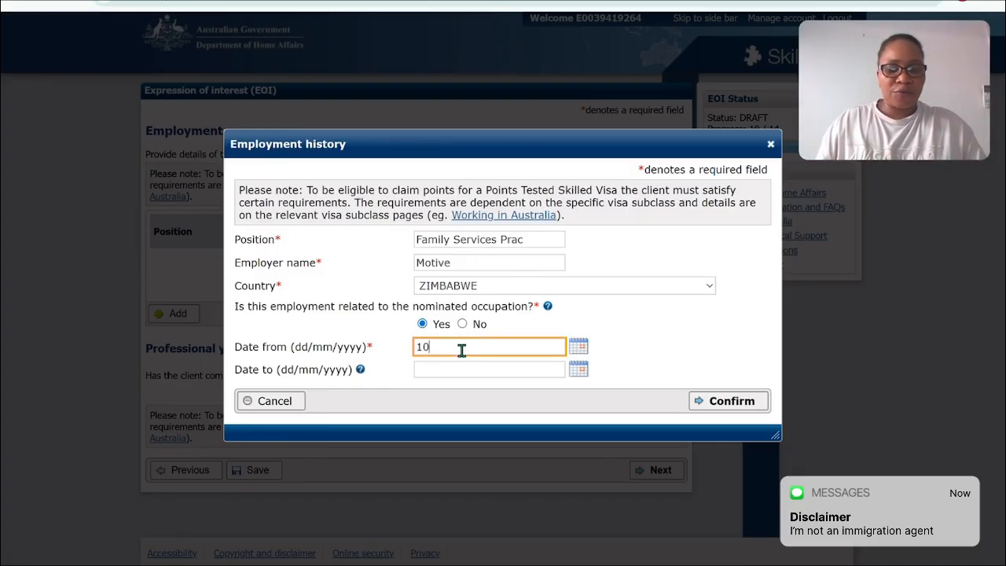
{"action": "type", "text": "/"}
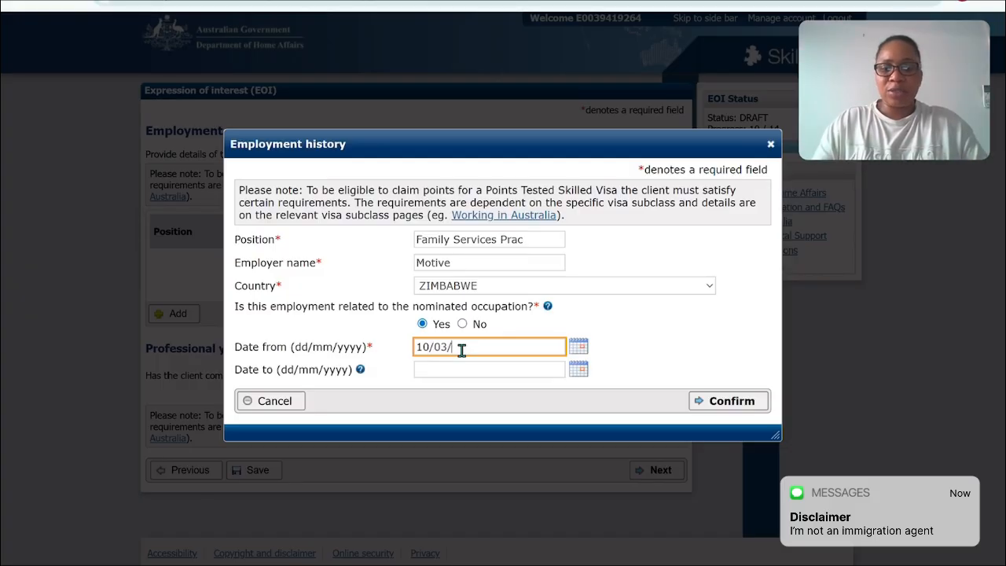
{"action": "type", "text": "2026"}
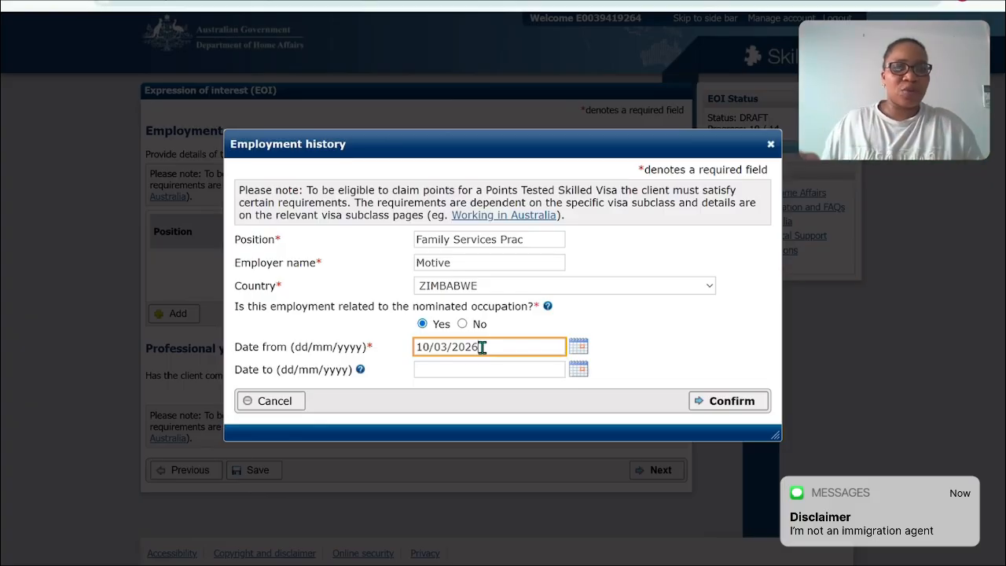
{"action": "key", "text": "BackSpace"}
{"action": "key", "text": "BackSpace"}
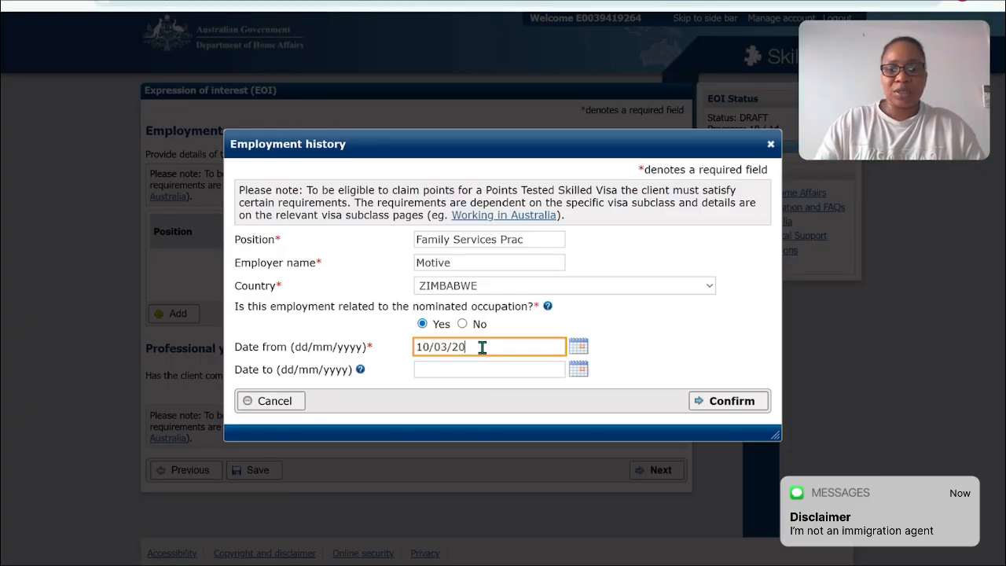
{"action": "type", "text": "16"}
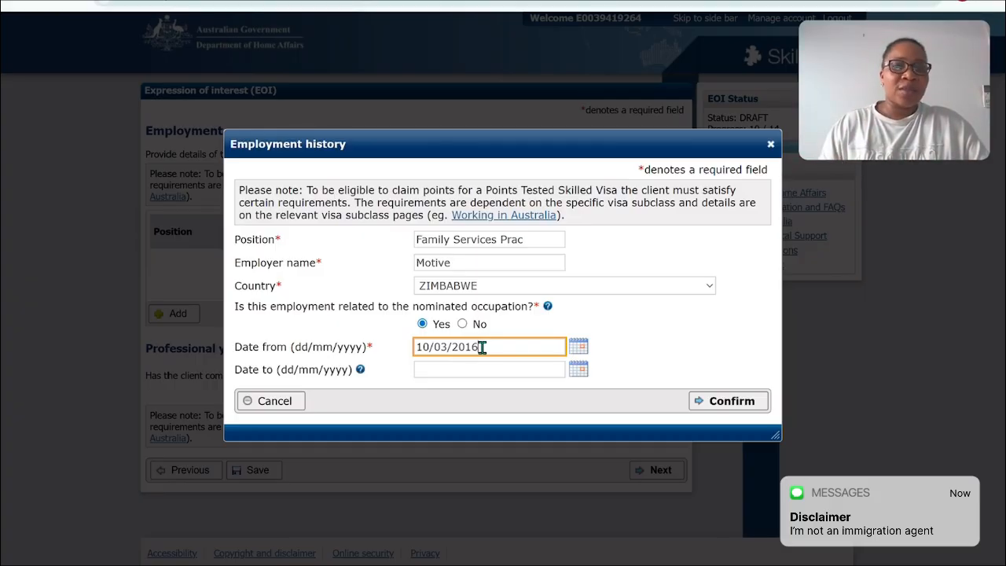
{"action": "left_click", "coordinate": [715, 401]}
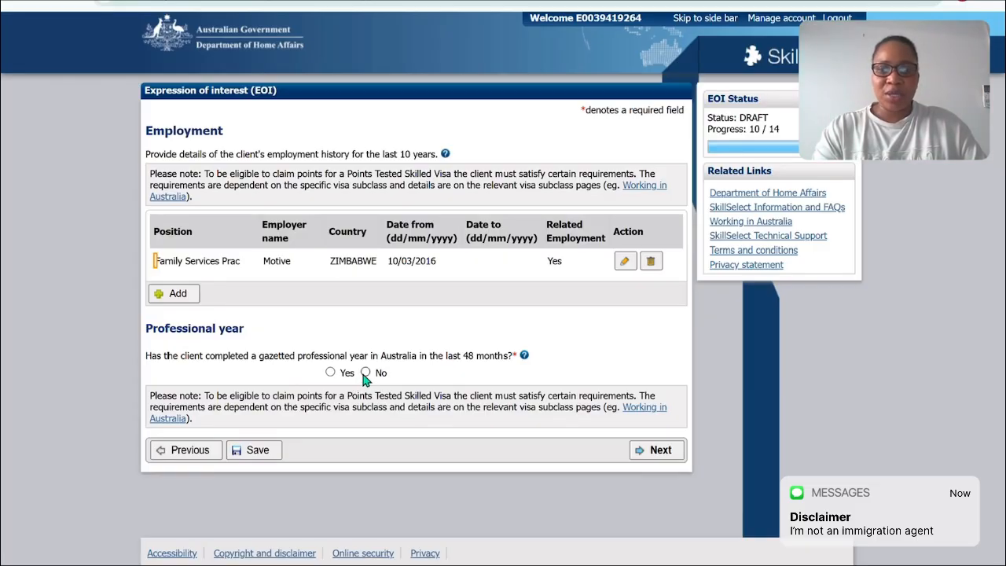
Step: Answer No to the professional year question and continue to Confirmation of Points
{"action": "left_click", "coordinate": [365, 374]}
{"action": "left_click", "coordinate": [666, 455]}
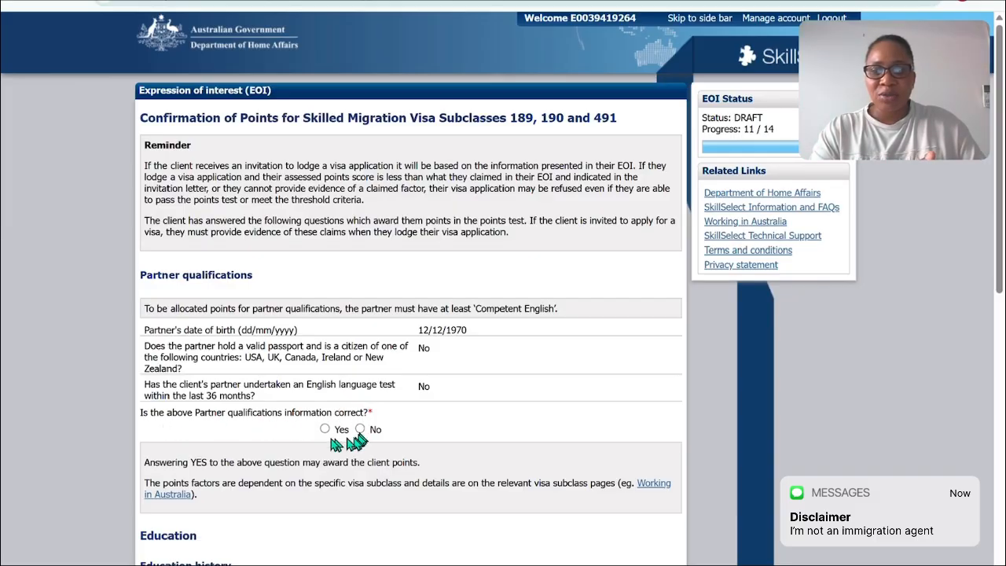
Step: Answer Yes for partner qualifications, education history and employment details, then go to Declarations
{"action": "left_click", "coordinate": [324, 428]}
{"action": "scroll", "coordinate": [401, 330], "scroll_direction": "down", "scroll_amount": 3}
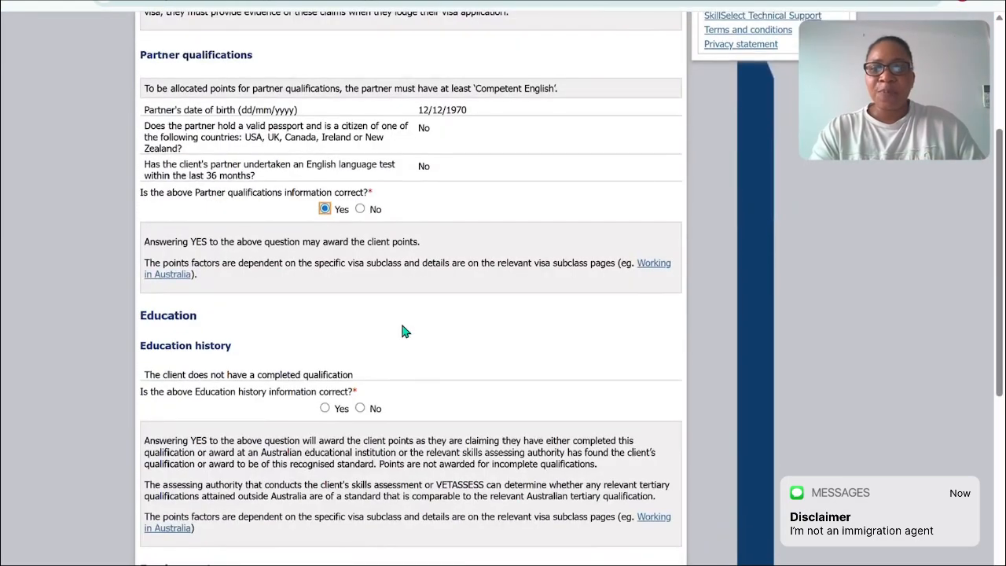
{"action": "scroll", "coordinate": [402, 331], "scroll_direction": "down", "scroll_amount": 1}
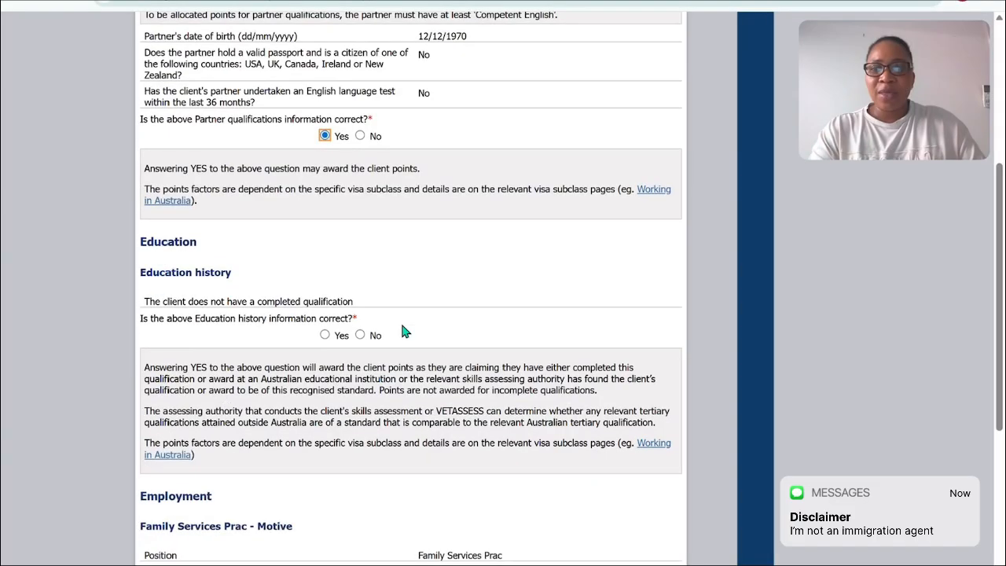
{"action": "left_click", "coordinate": [324, 336]}
{"action": "scroll", "coordinate": [345, 336], "scroll_direction": "down", "scroll_amount": 4}
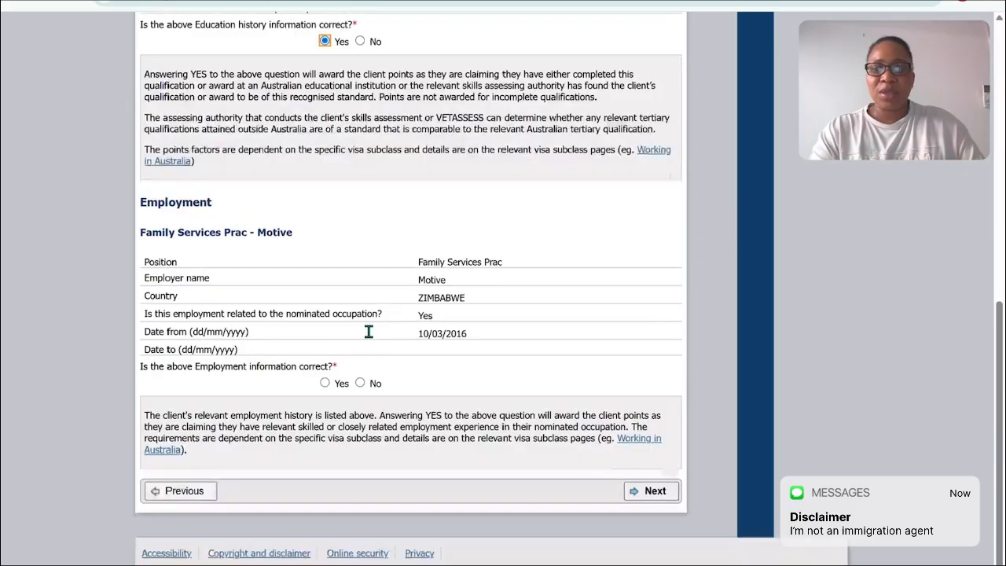
{"action": "left_click", "coordinate": [324, 383]}
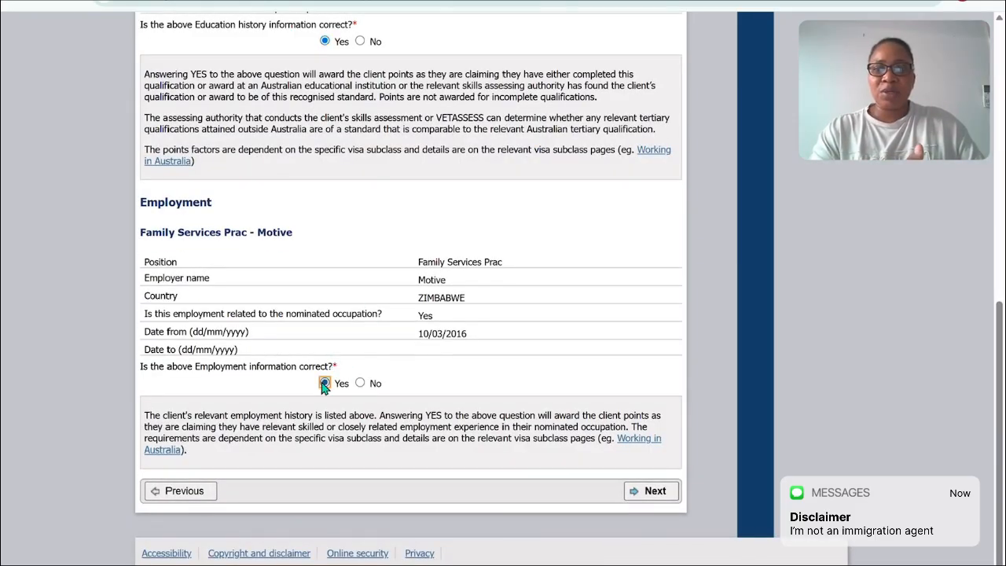
{"action": "left_click", "coordinate": [654, 493]}
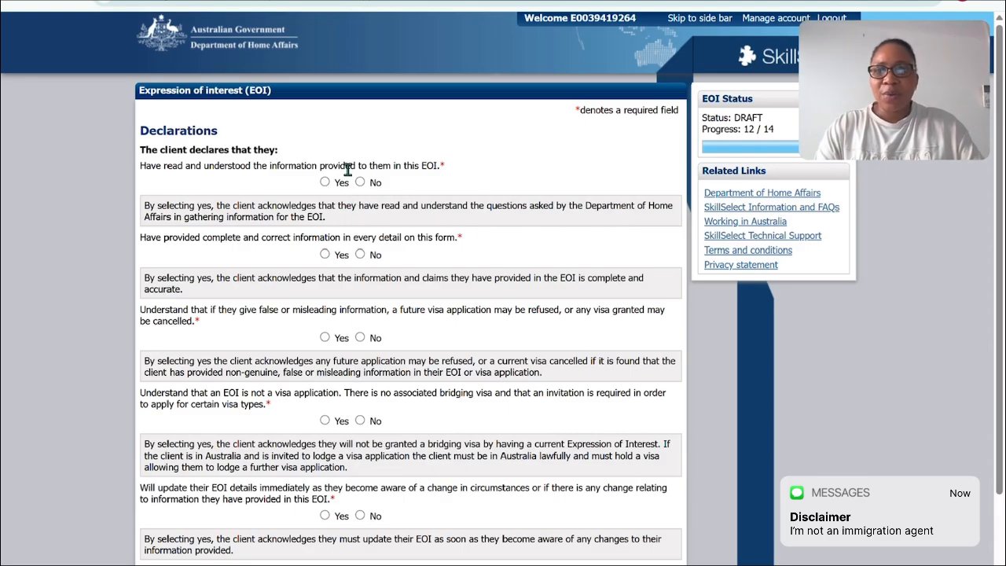
Step: Answer Yes to the five declarations, from information read through updating the EOI, then continue
{"action": "left_click", "coordinate": [325, 183]}
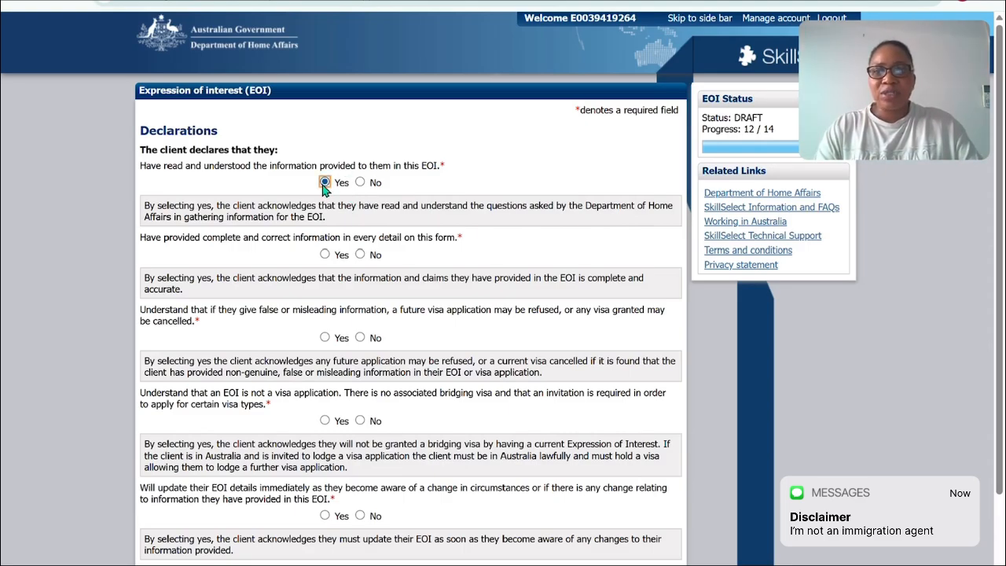
{"action": "left_click", "coordinate": [324, 255]}
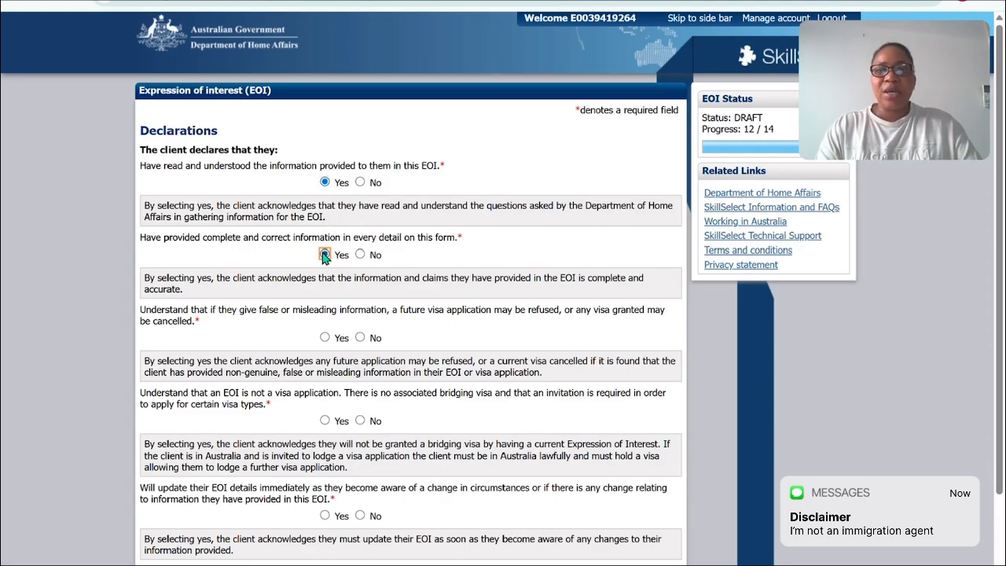
{"action": "left_click", "coordinate": [841, 2]}
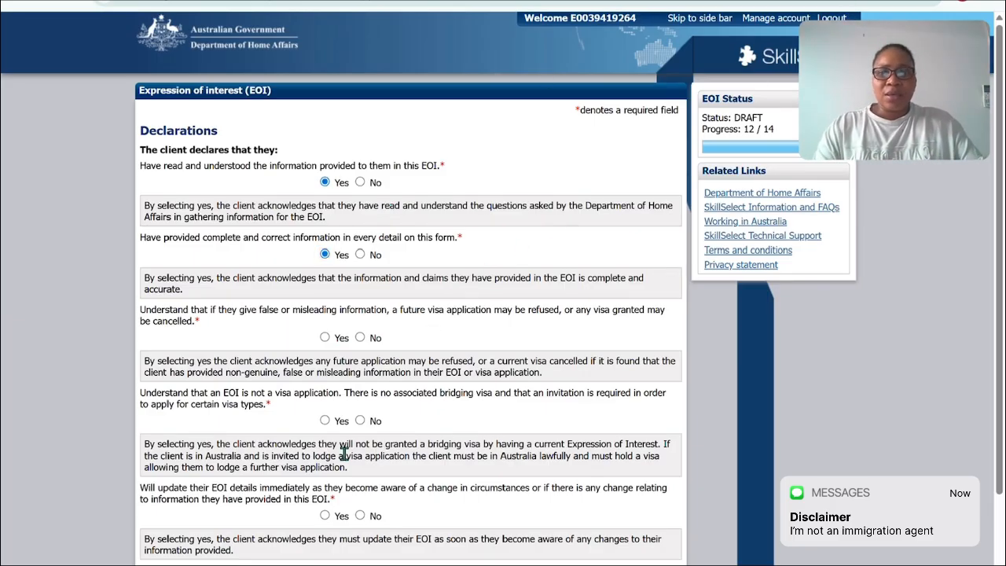
{"action": "left_click", "coordinate": [325, 337]}
{"action": "scroll", "coordinate": [330, 349], "scroll_direction": "down", "scroll_amount": 1}
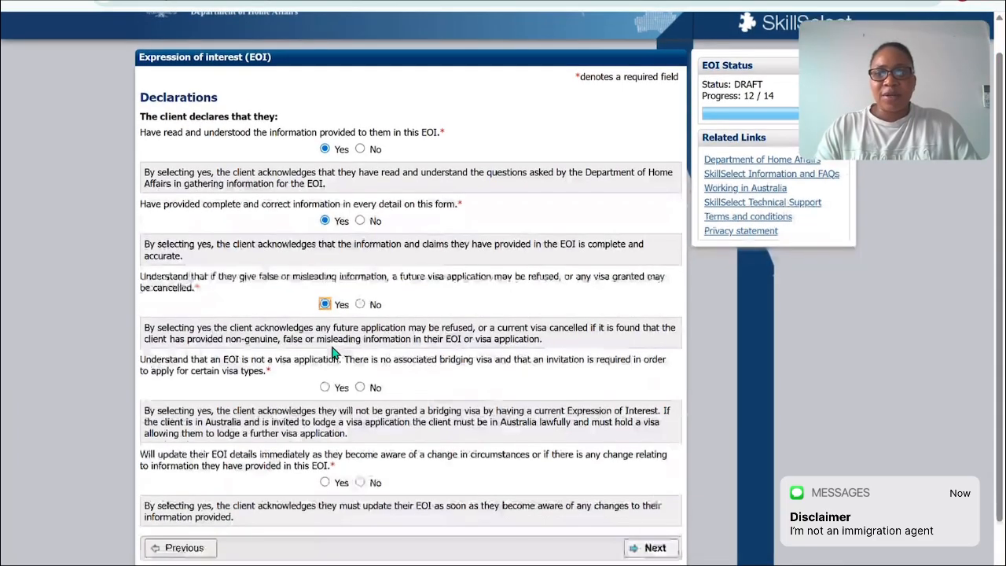
{"action": "scroll", "coordinate": [332, 351], "scroll_direction": "down", "scroll_amount": 1}
{"action": "left_click", "coordinate": [324, 332]}
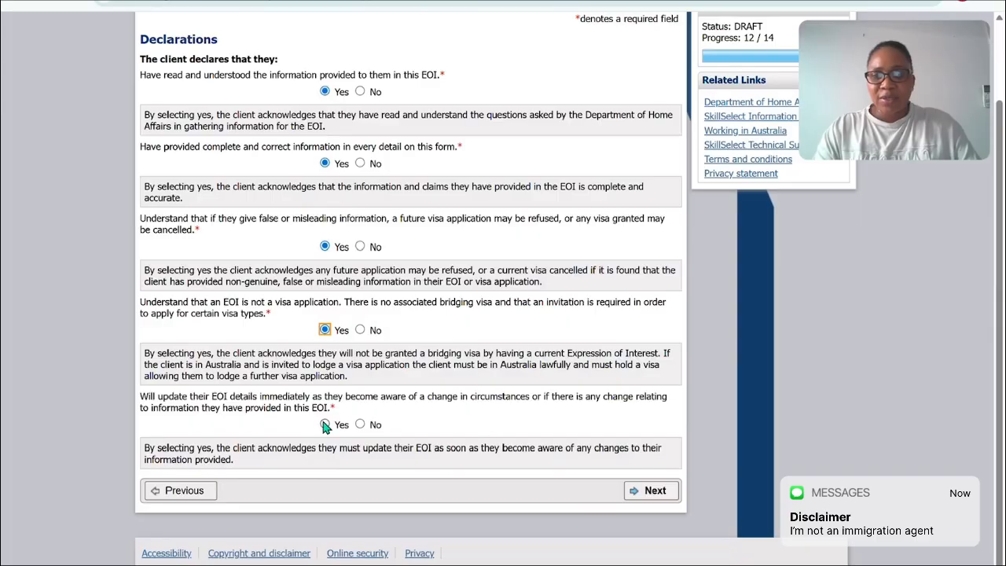
{"action": "left_click", "coordinate": [325, 425]}
{"action": "left_click", "coordinate": [646, 491]}
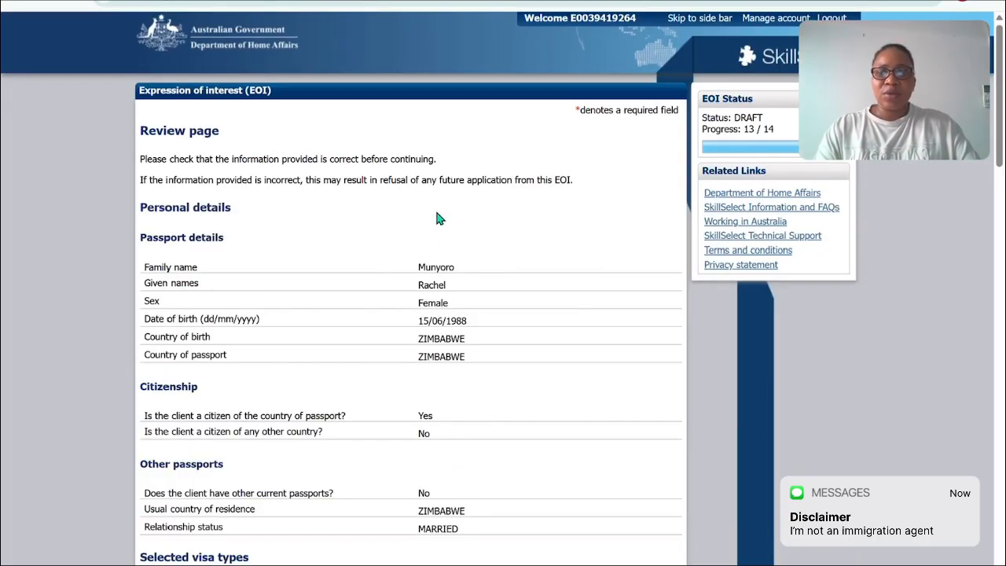
Step: Review the EOI summary page and attempt Next, triggering the confirm-EOI-details error
{"action": "scroll", "coordinate": [439, 218], "scroll_direction": "down", "scroll_amount": 1}
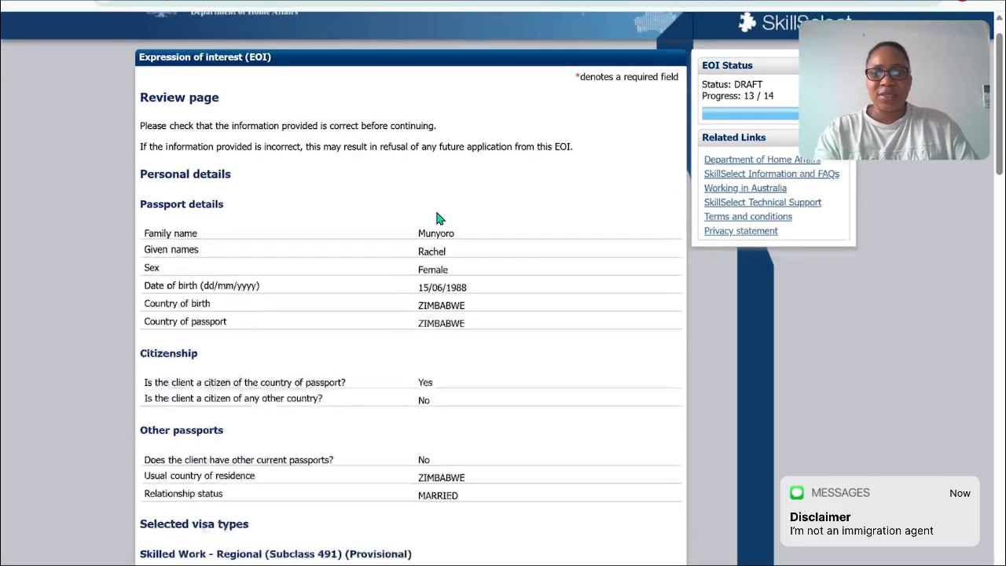
{"action": "scroll", "coordinate": [439, 218], "scroll_direction": "down", "scroll_amount": 1}
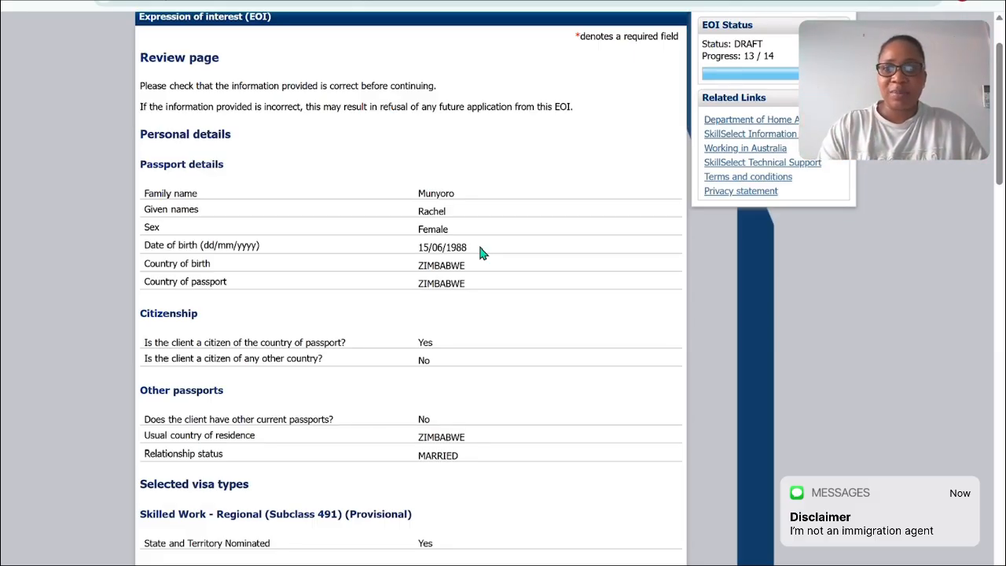
{"action": "scroll", "coordinate": [481, 253], "scroll_direction": "down", "scroll_amount": 6}
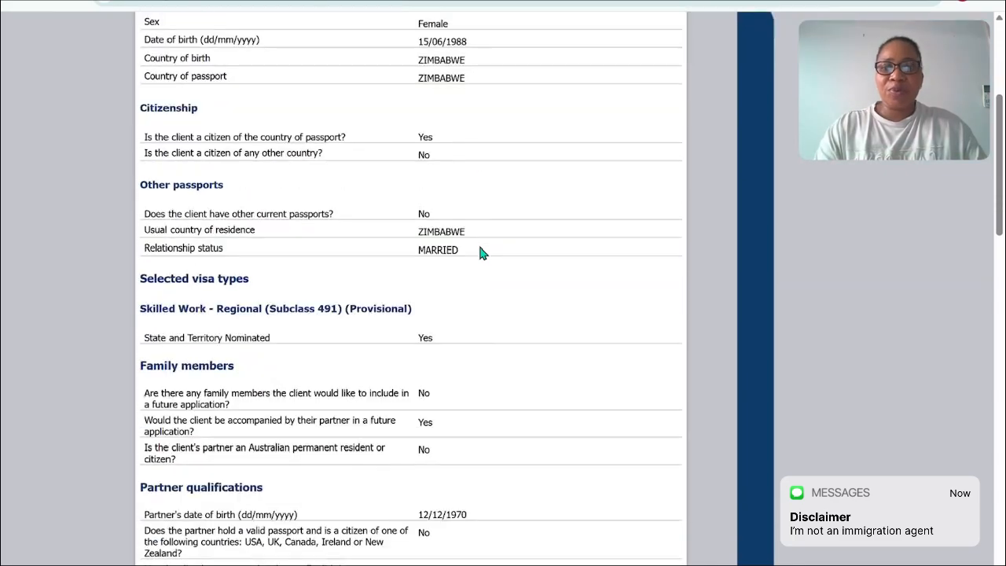
{"action": "scroll", "coordinate": [482, 252], "scroll_direction": "down", "scroll_amount": 12}
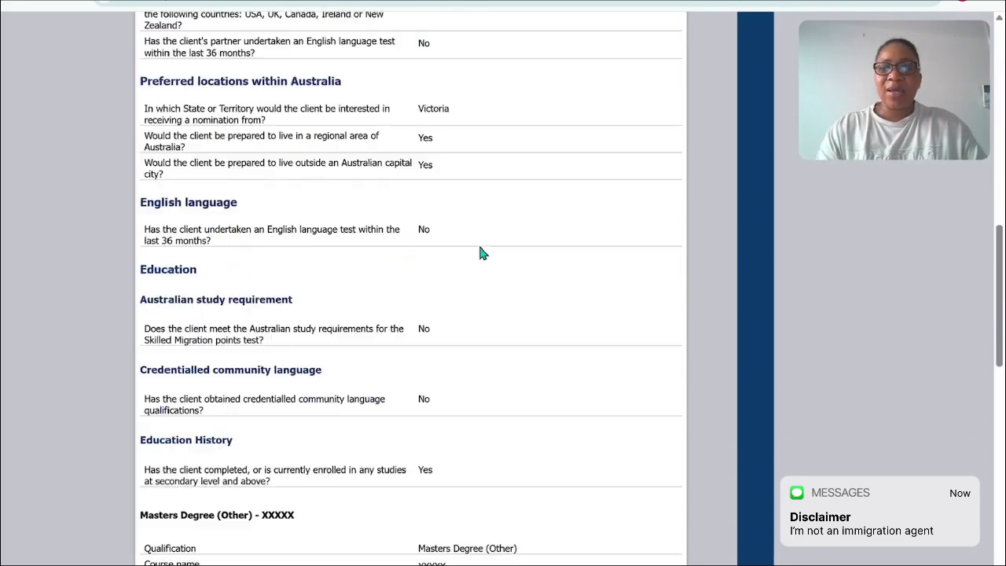
{"action": "scroll", "coordinate": [481, 252], "scroll_direction": "down", "scroll_amount": 15}
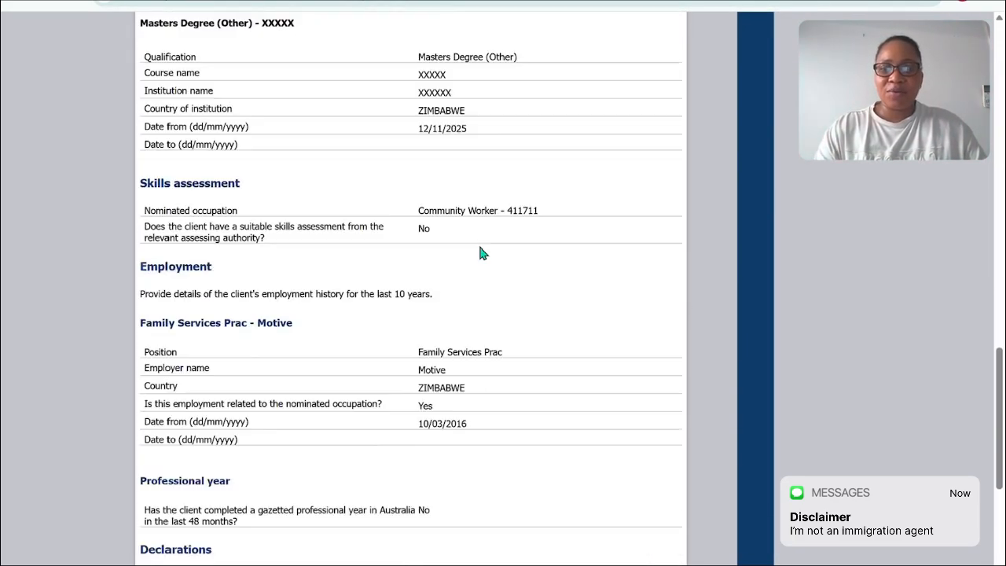
{"action": "scroll", "coordinate": [481, 252], "scroll_direction": "down", "scroll_amount": 3}
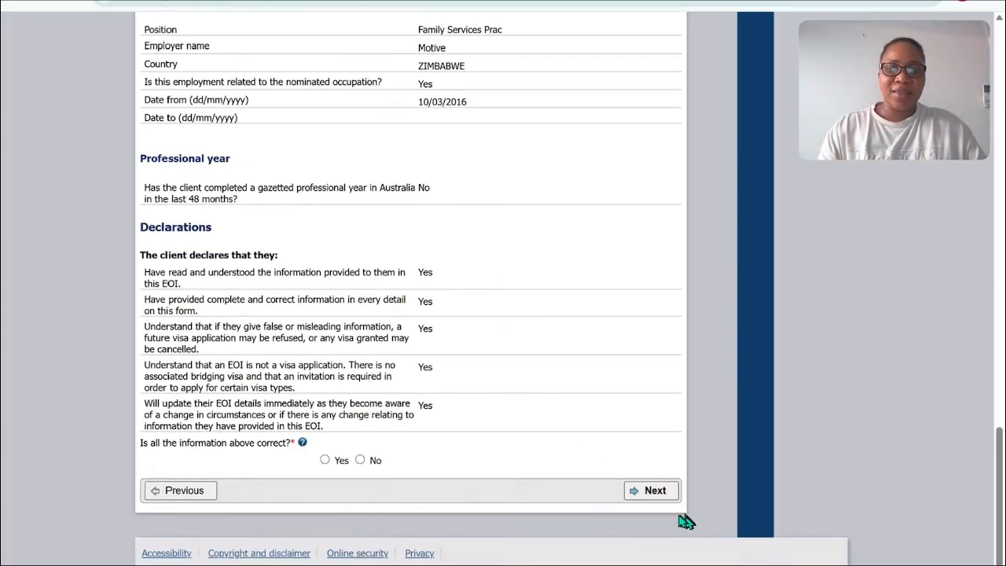
{"action": "left_click", "coordinate": [648, 491]}
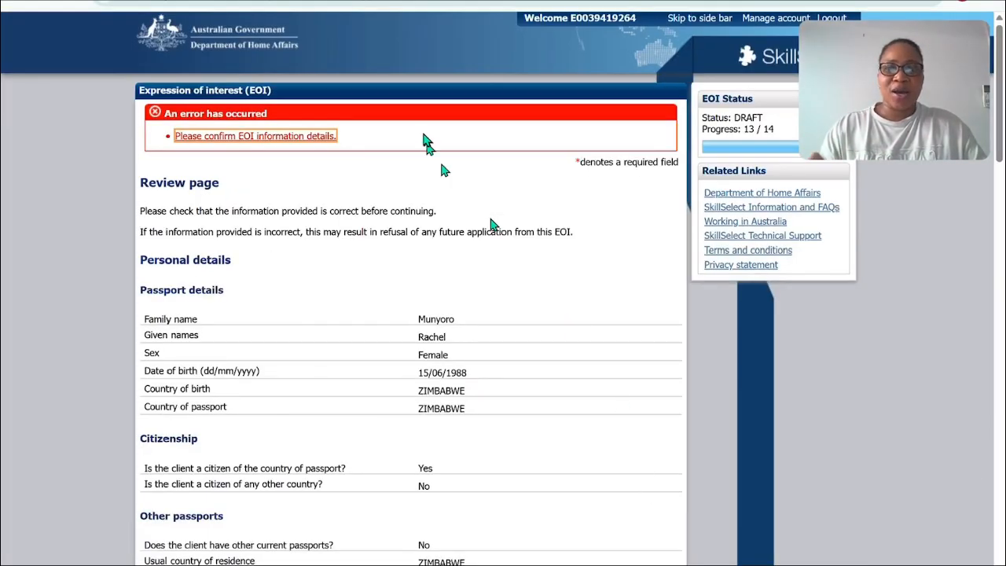
{"action": "scroll", "coordinate": [440, 159], "scroll_direction": "down", "scroll_amount": 3}
{"action": "scroll", "coordinate": [422, 138], "scroll_direction": "down", "scroll_amount": 10}
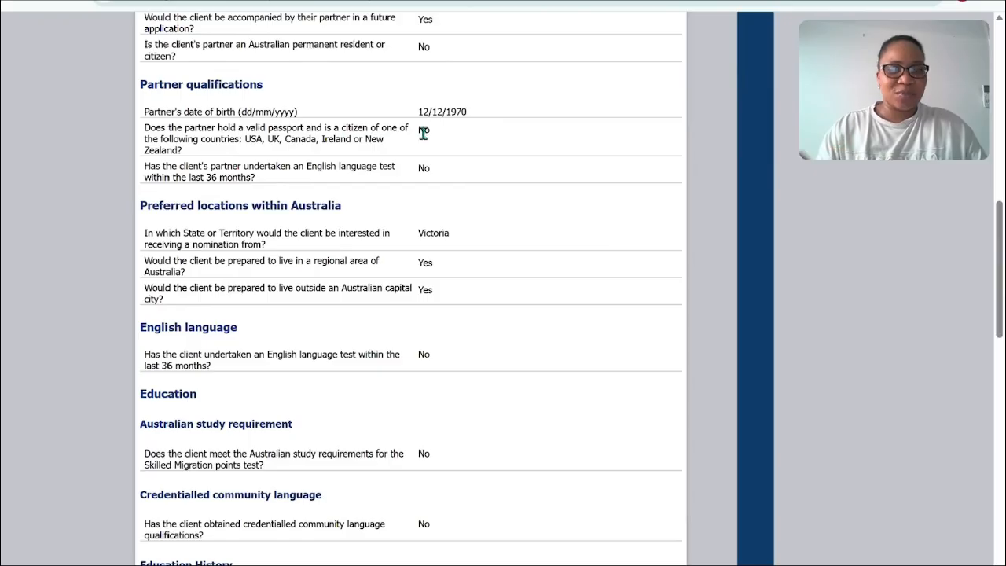